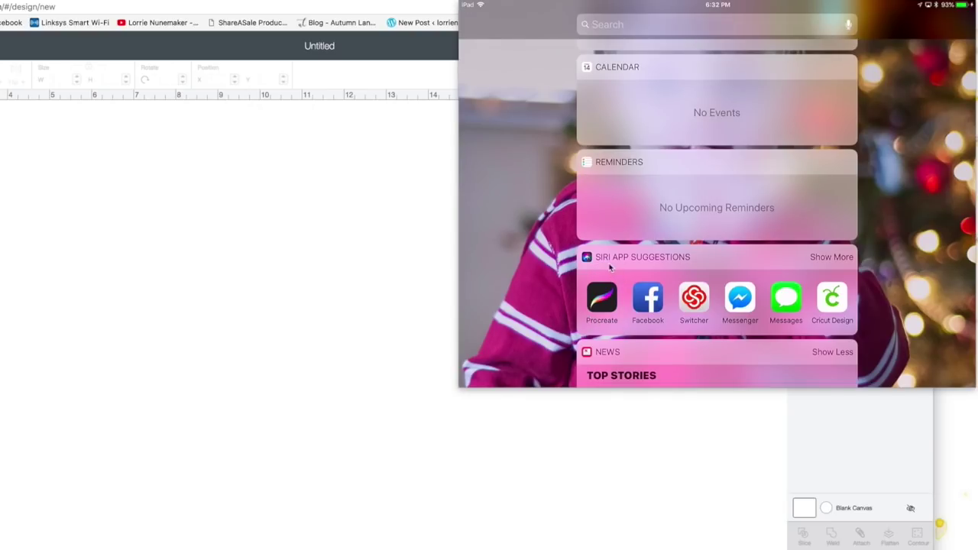
Launch Procreate from the Siri App Suggestions widget to reach its artwork gallery
click(590, 310)
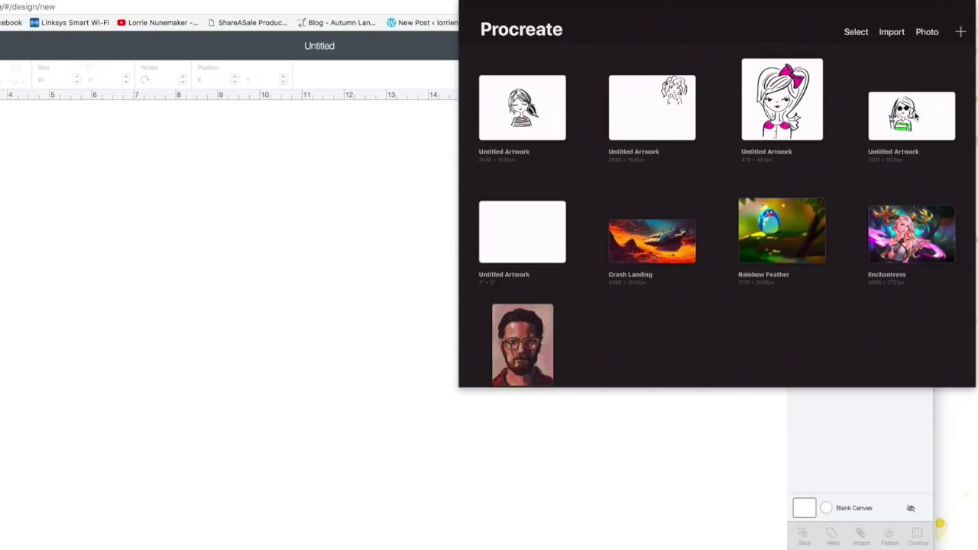
Open the sunglasses girl artwork and show its Layers panel
click(912, 115)
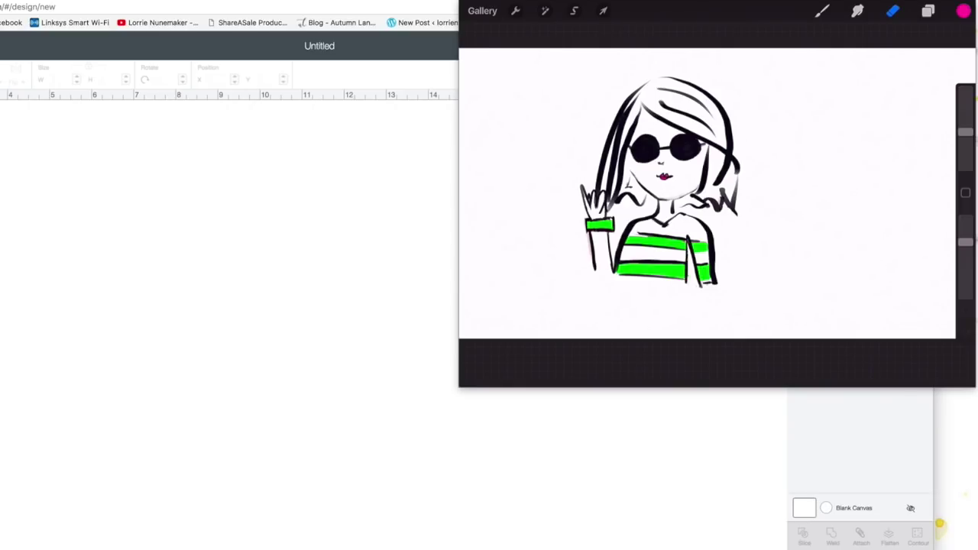
click(927, 11)
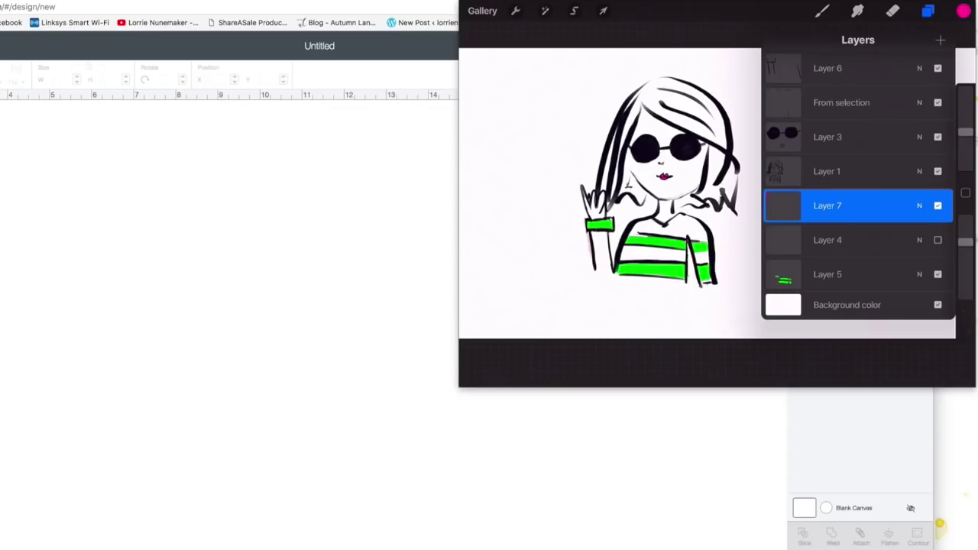
Scroll the layers list and tap through Layers 5, 7 and 3
scroll(857, 184, down, 2)
scroll(857, 183, up, 3)
click(841, 274)
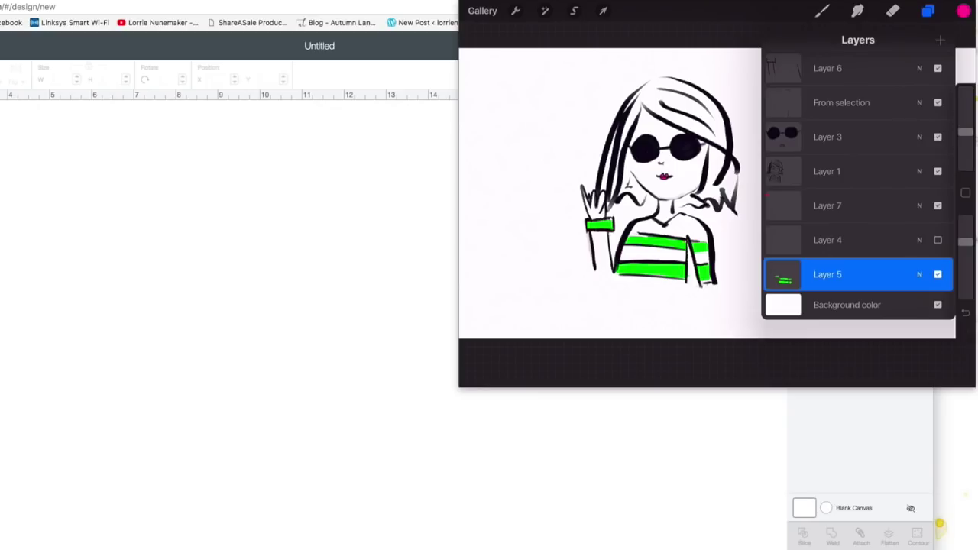
click(841, 206)
click(841, 137)
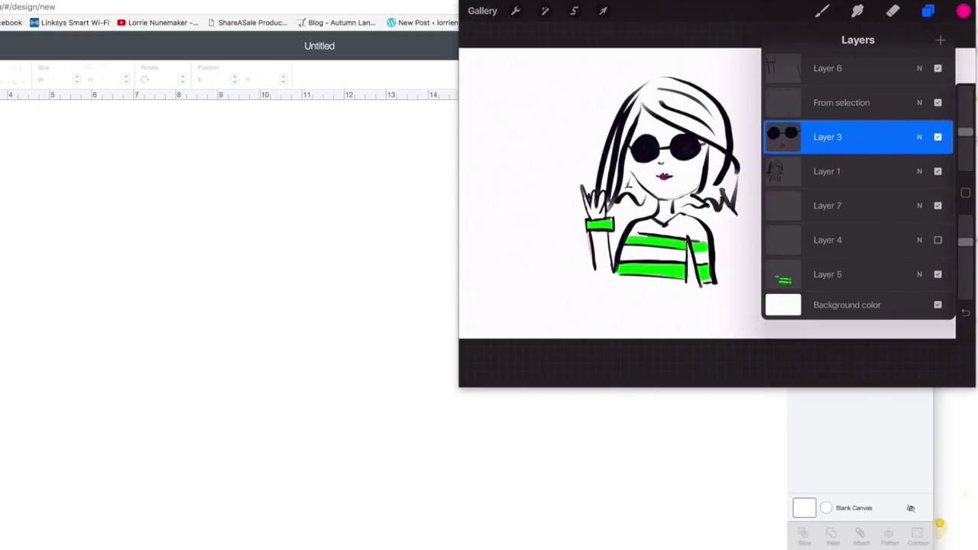
Toggle Layer 5's visibility to confirm it holds the green shirt stripes
click(937, 275)
click(938, 274)
click(938, 274)
click(938, 275)
click(938, 274)
click(938, 274)
click(938, 274)
click(937, 274)
click(938, 275)
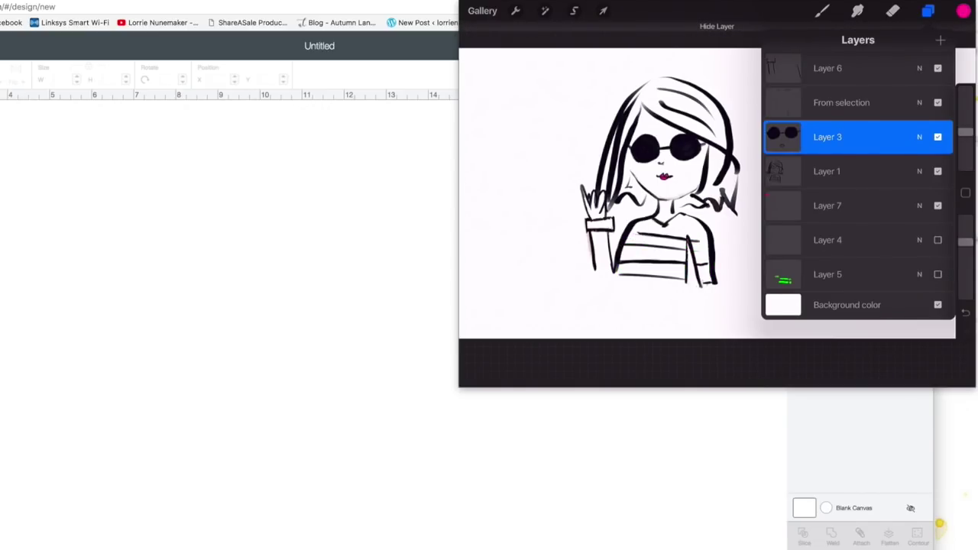
click(938, 274)
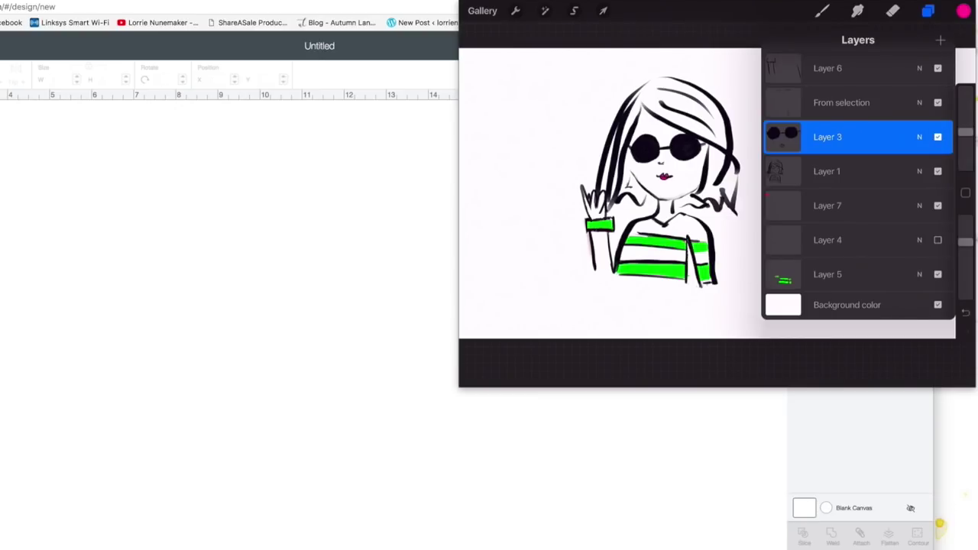
Toggle Layer 7 to find the lips, then make Layer 5 active with Selection open
click(937, 206)
click(938, 205)
click(938, 205)
click(937, 206)
click(938, 205)
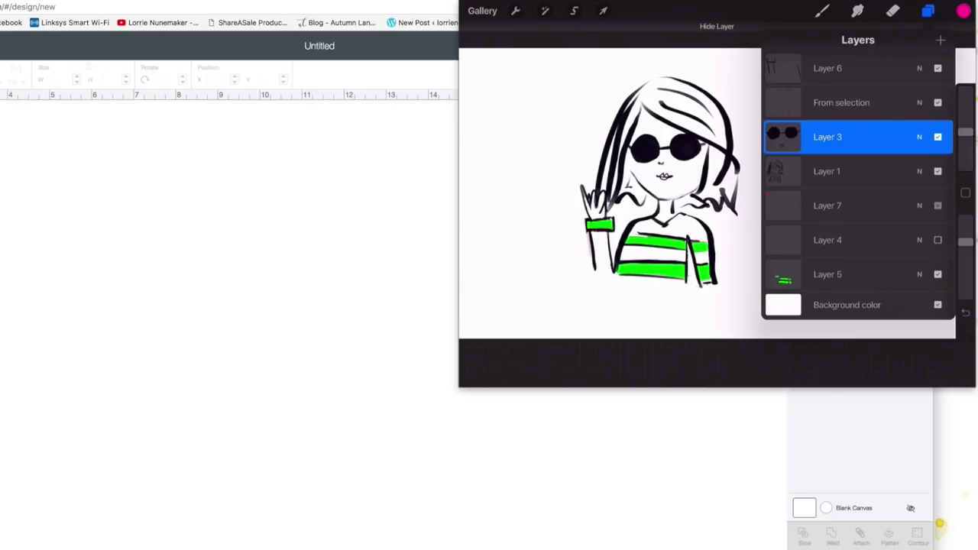
click(937, 205)
click(937, 206)
click(937, 205)
click(938, 205)
click(938, 205)
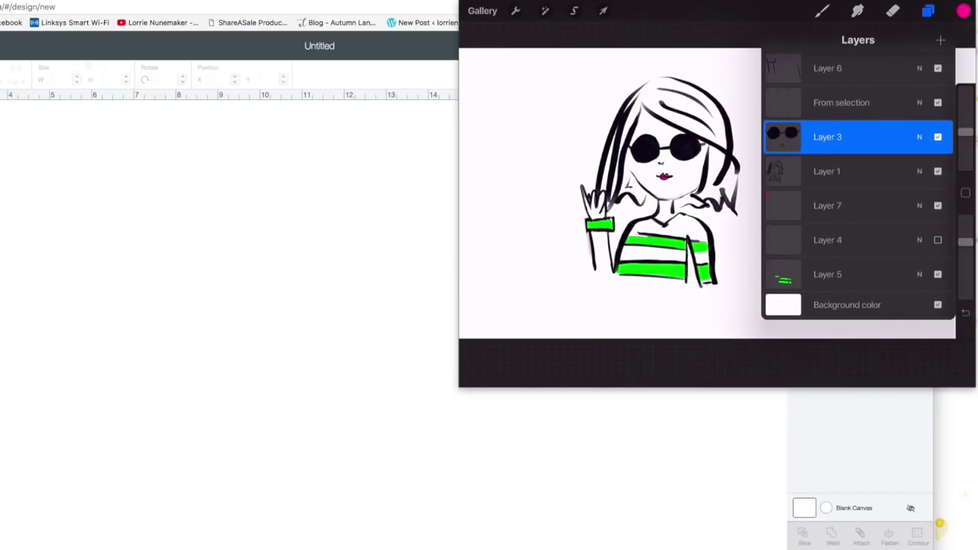
click(827, 275)
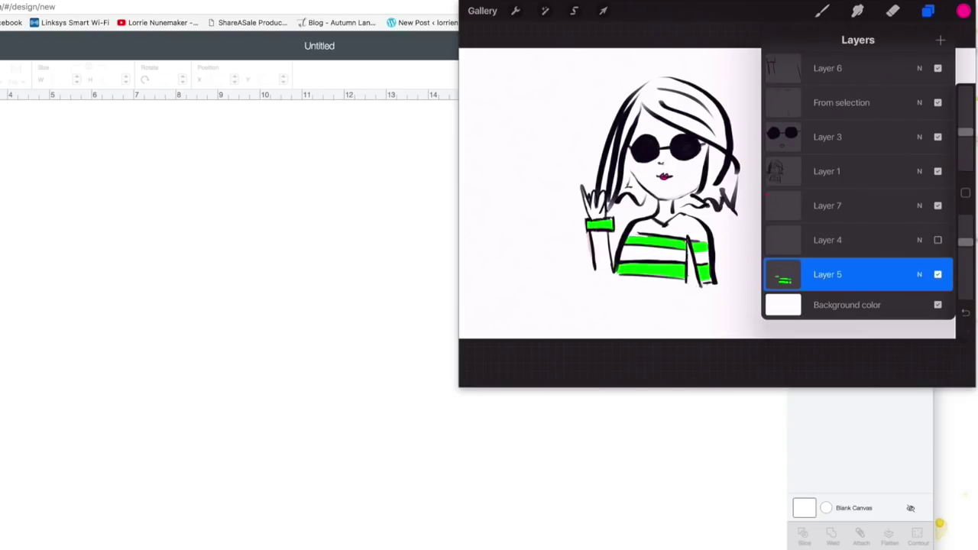
click(574, 11)
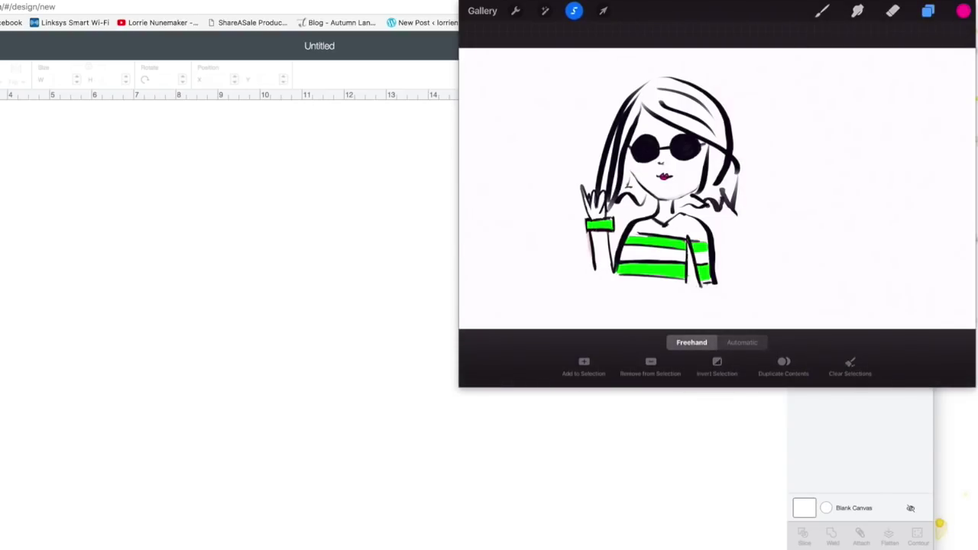
Transform the green stripes, dragging them right off the girl's shirt
click(603, 11)
drag(648, 210, 794, 219)
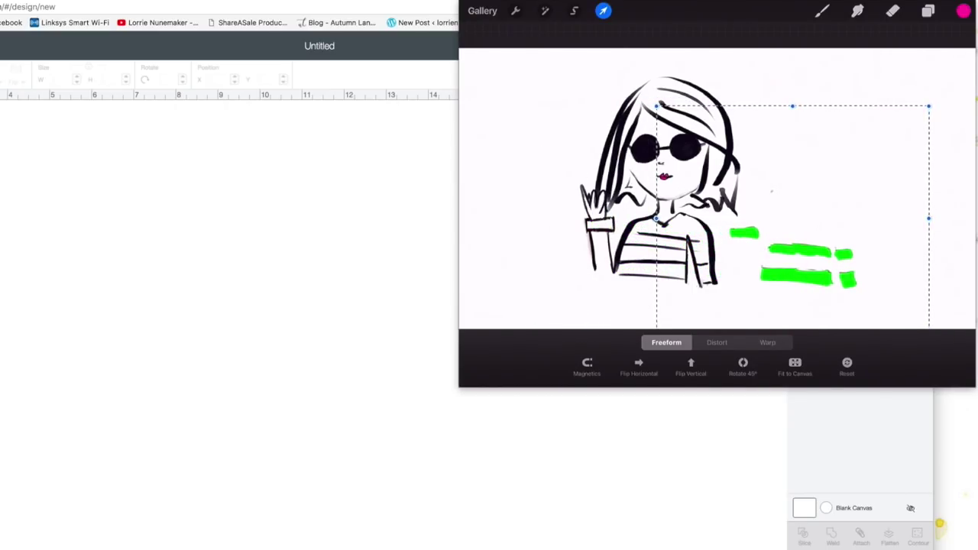
click(574, 11)
Select Layer 7 and drag the pink lips right onto the empty canvas
click(928, 11)
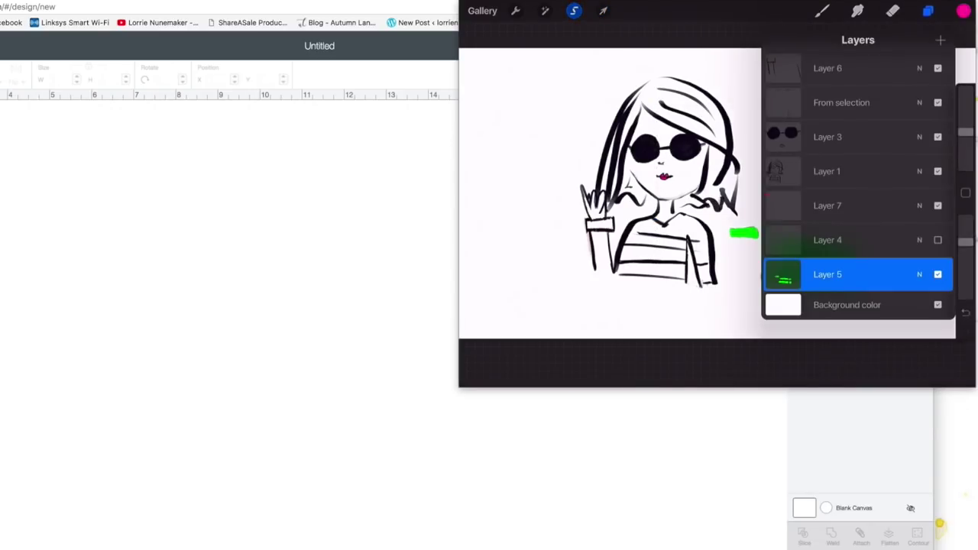
click(827, 206)
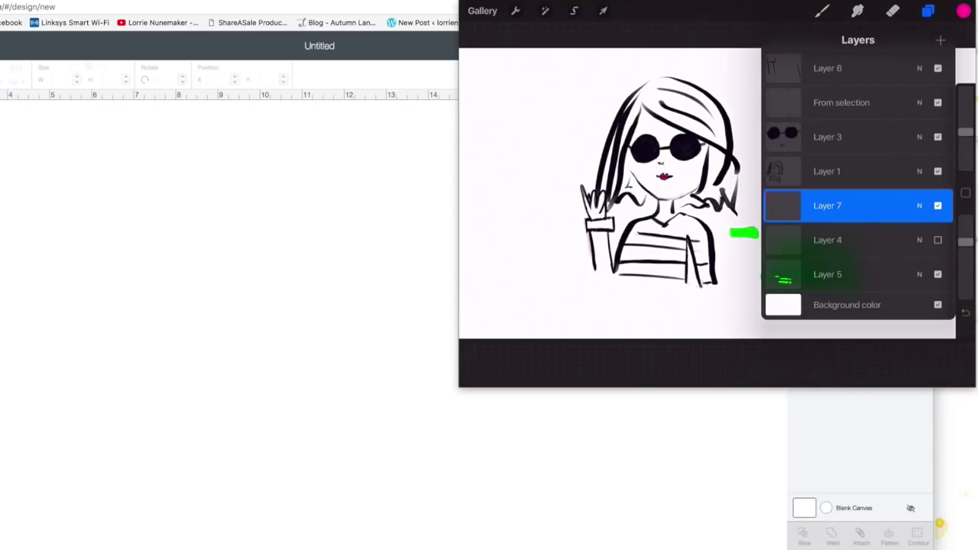
click(574, 11)
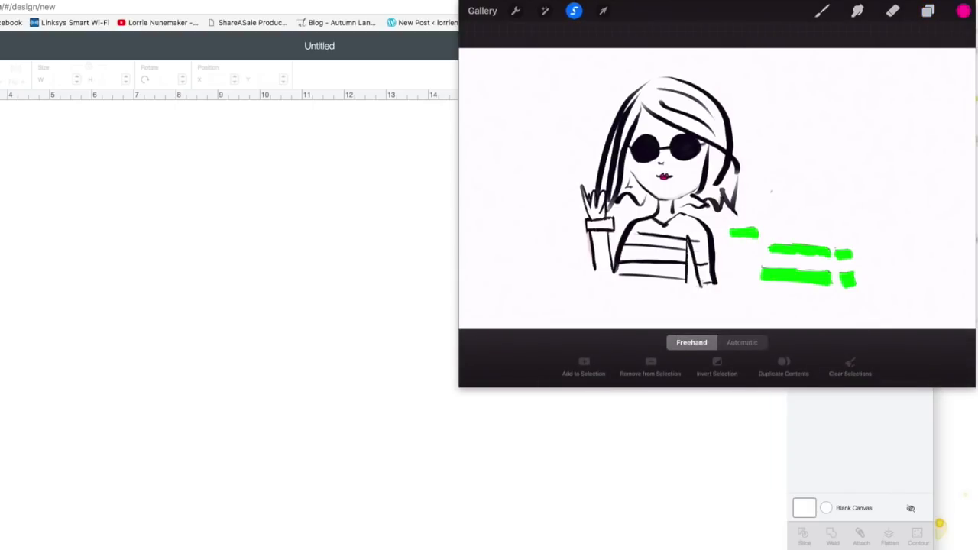
click(603, 11)
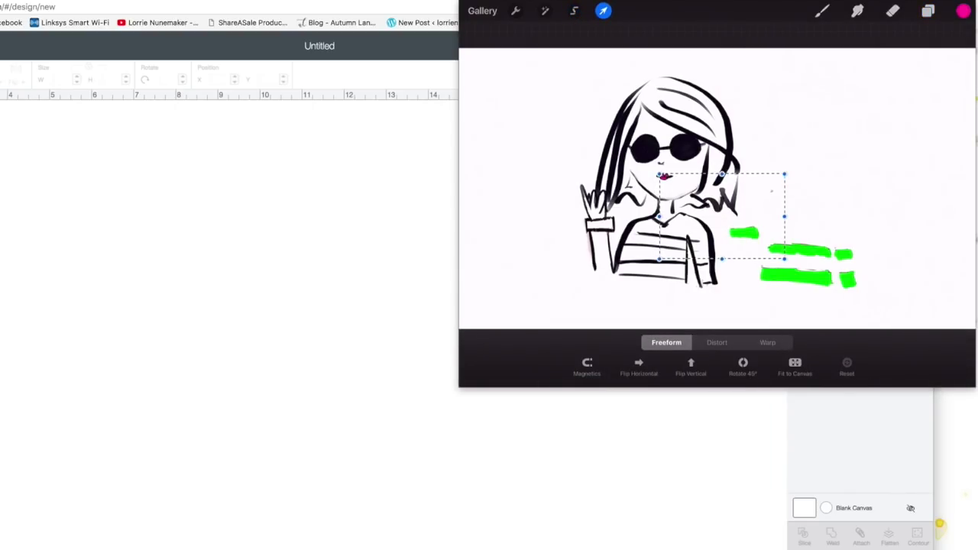
drag(785, 210, 869, 214)
mouse_move(943, 280)
mouse_down()
mouse_move(968, 284)
mouse_move(971, 295)
mouse_up()
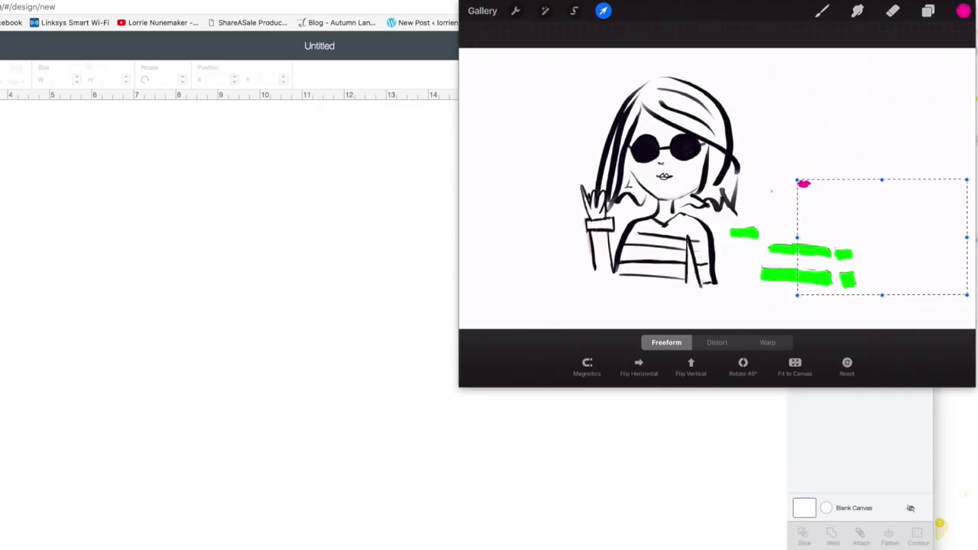
click(893, 11)
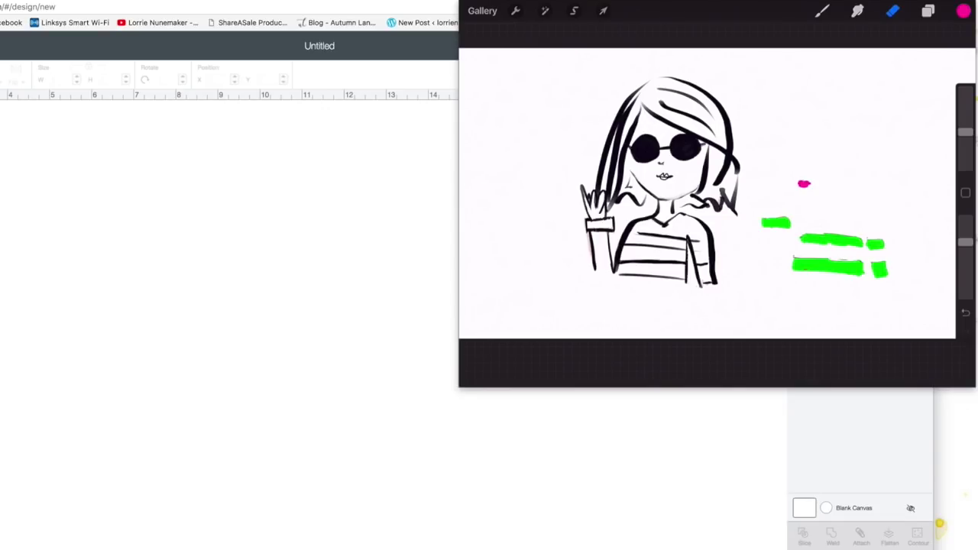
Add a new empty Layer 8 above Layer 5
key(l)
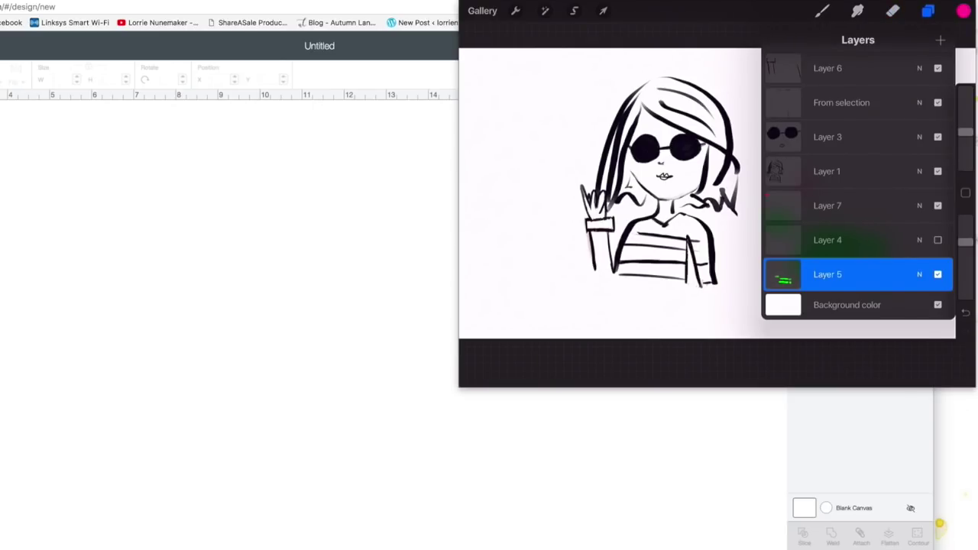
key(e)
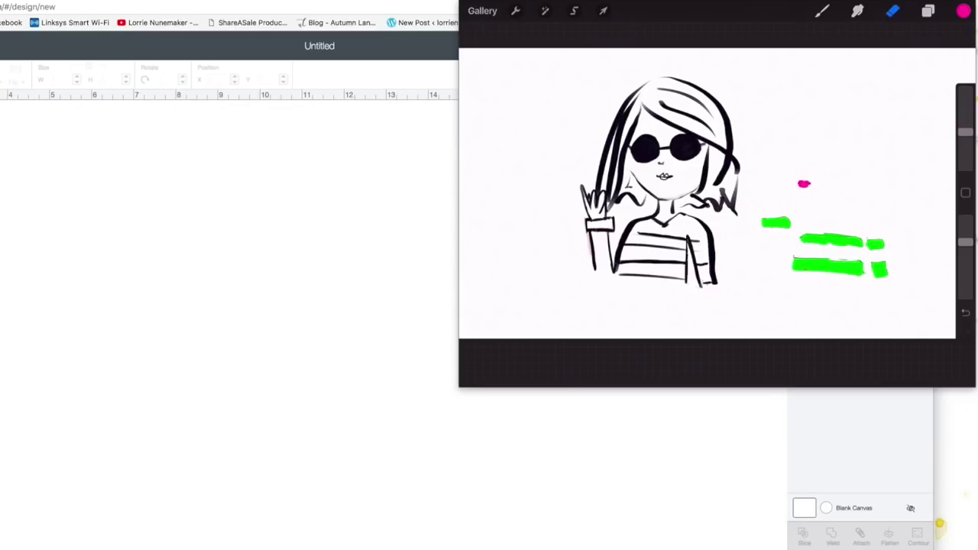
click(928, 11)
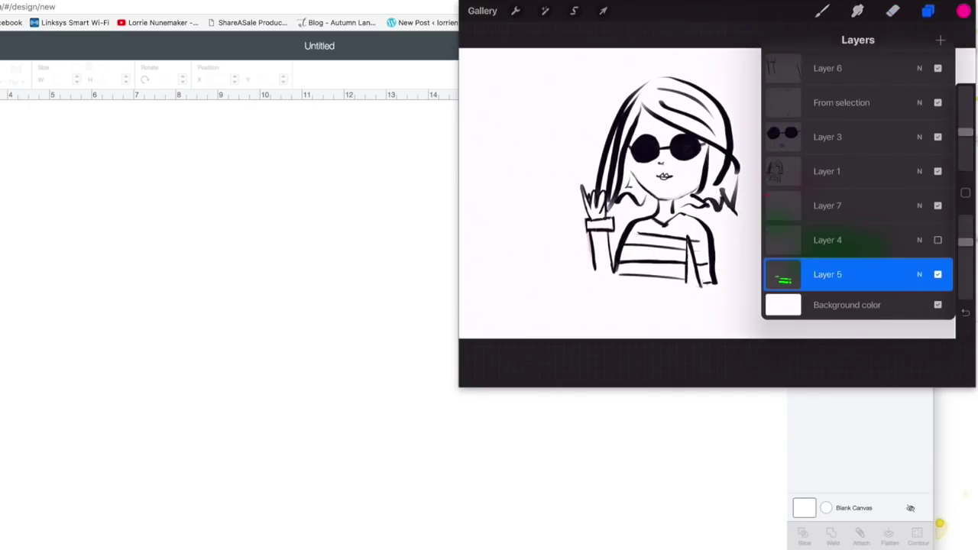
click(940, 39)
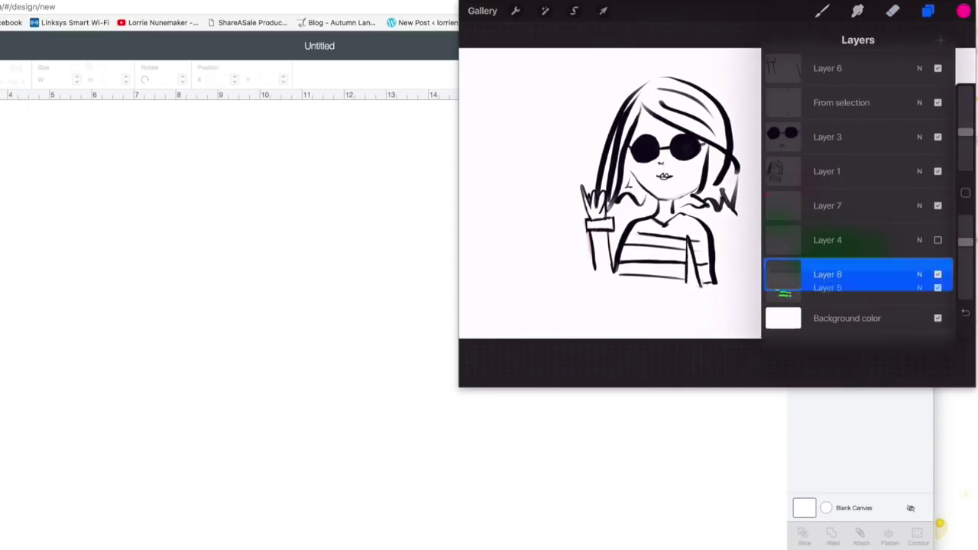
click(893, 11)
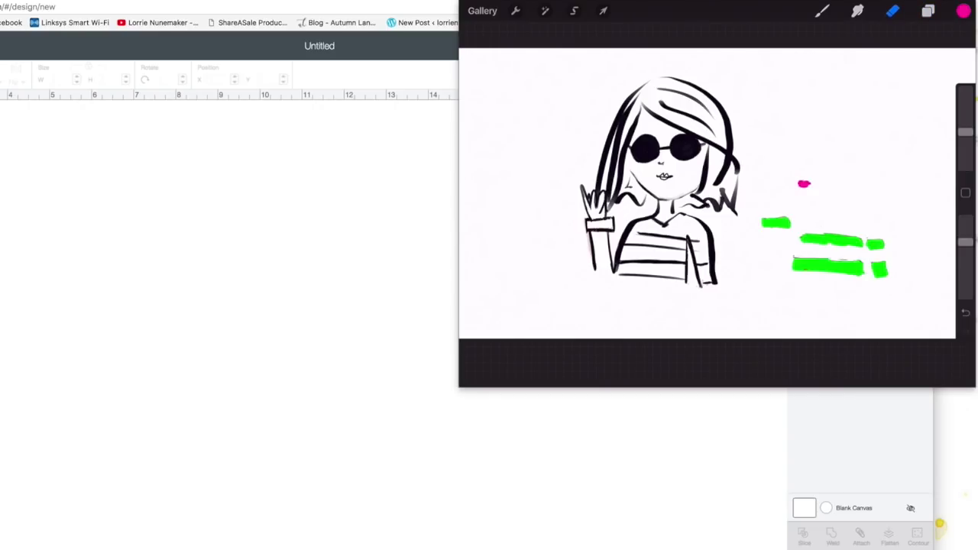
Sketch a test magenta oval with a smile, then erase it down to a smile arc
click(822, 11)
drag(517, 109, 535, 115)
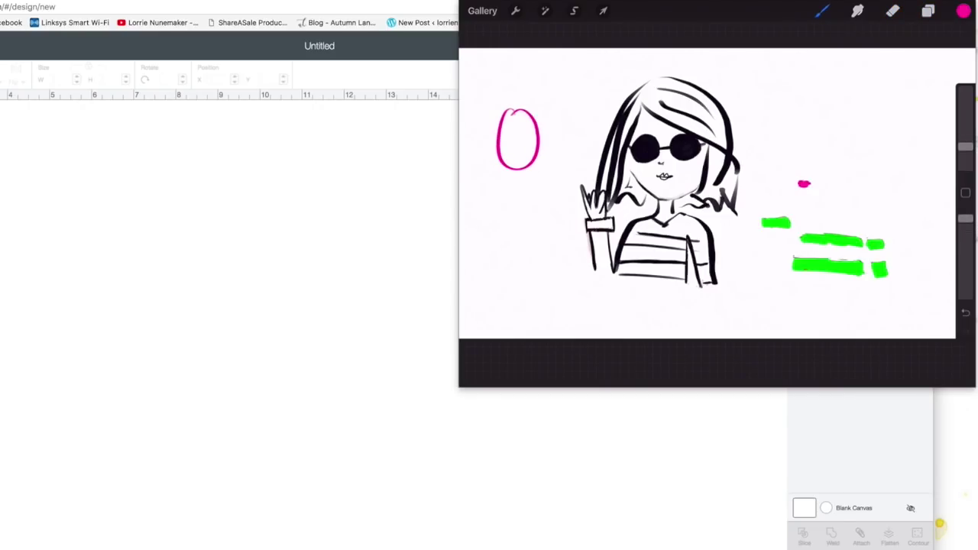
drag(509, 147, 526, 147)
click(892, 11)
drag(499, 128, 500, 139)
click(823, 10)
click(893, 11)
mouse_move(500, 124)
mouse_down()
mouse_move(538, 125)
mouse_move(499, 151)
mouse_up()
mouse_move(538, 125)
mouse_down()
mouse_move(519, 169)
mouse_move(539, 149)
mouse_up()
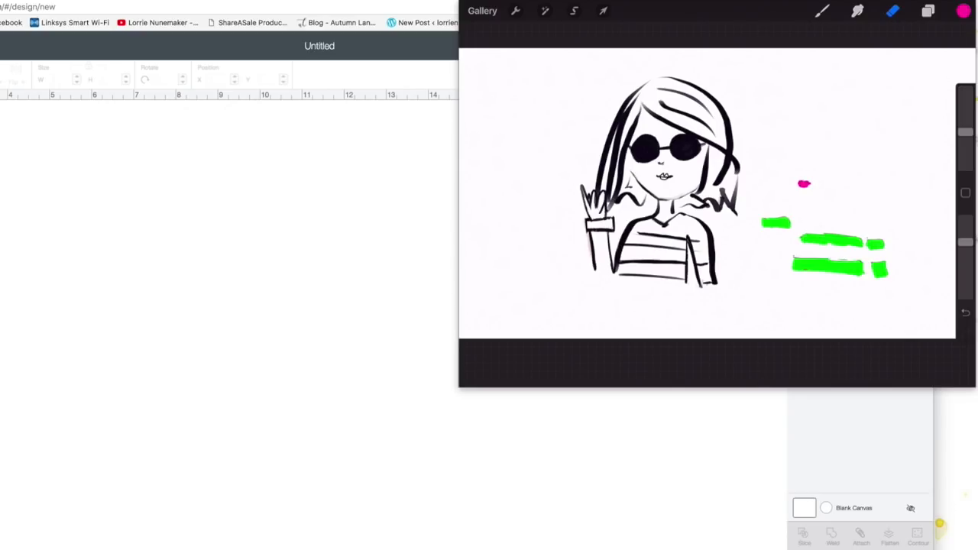
click(927, 11)
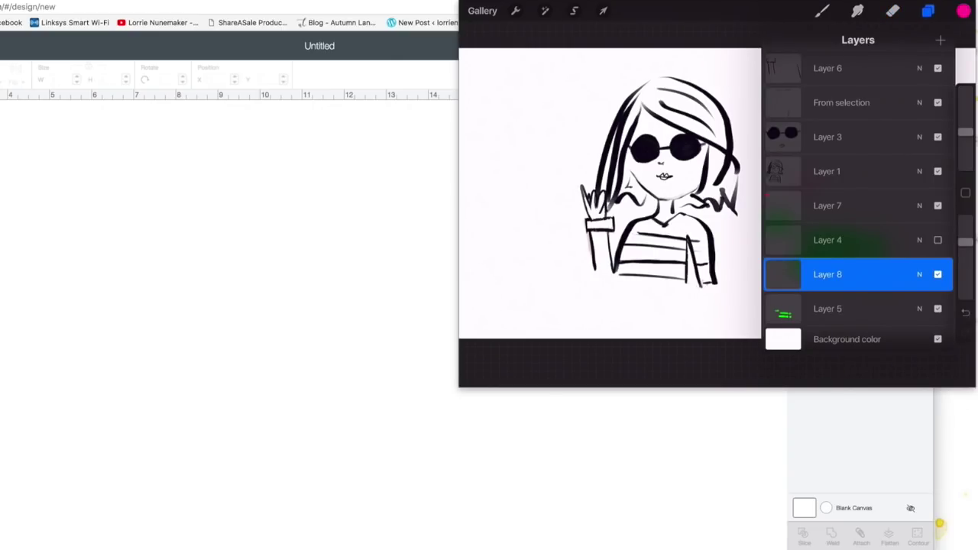
Toggle Layer 6's visibility to check its bracelet stroke, leaving it visible
click(938, 68)
click(938, 68)
click(938, 68)
click(938, 68)
click(938, 68)
click(938, 69)
click(938, 68)
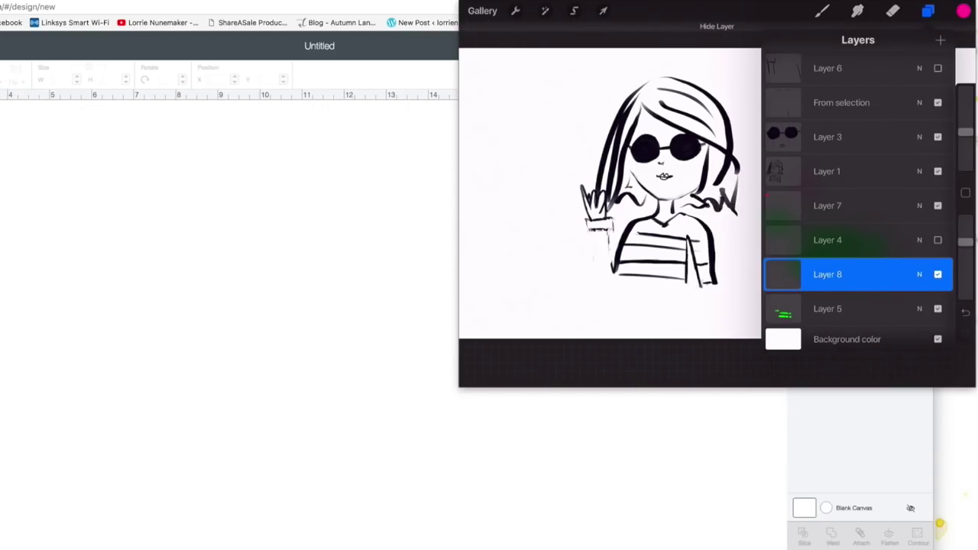
click(938, 68)
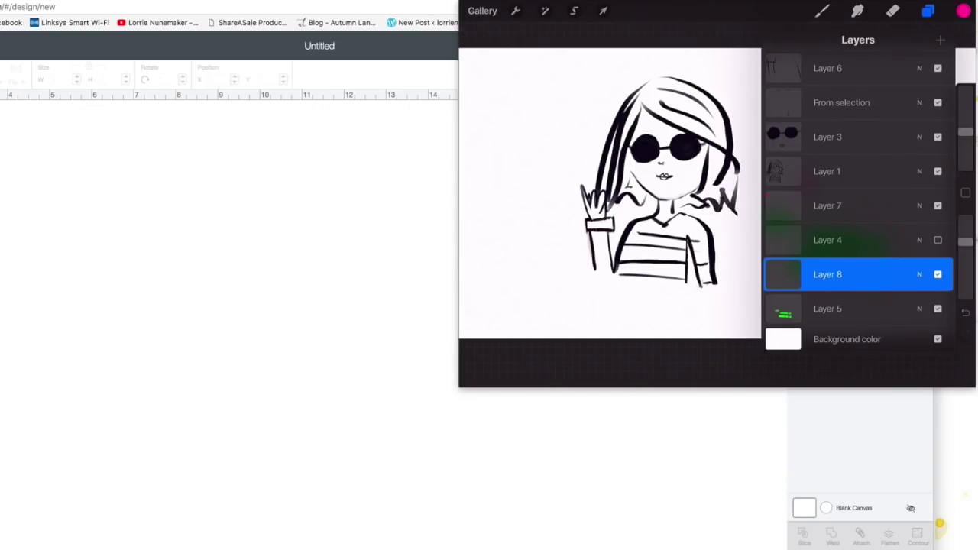
Select Layer 6, close the layers list and return to the Gallery
click(841, 68)
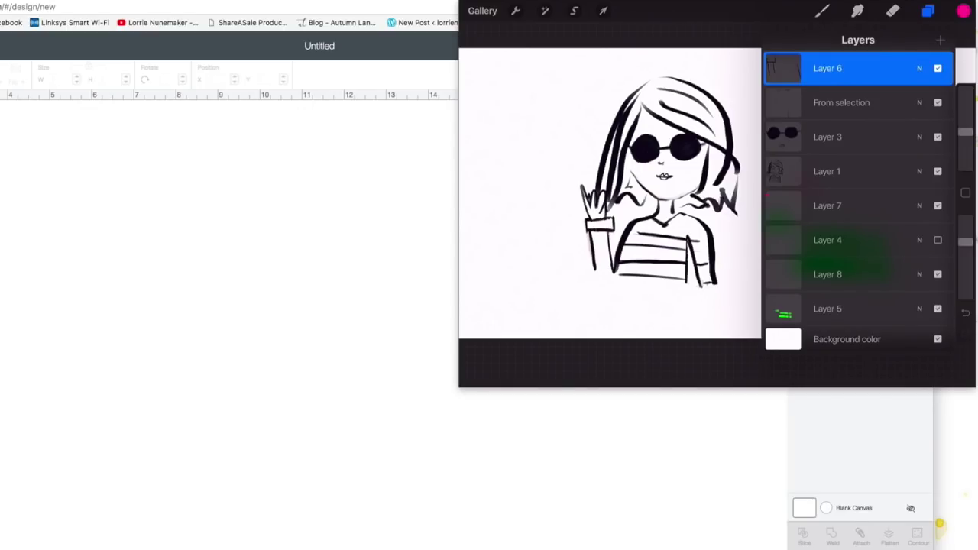
click(893, 11)
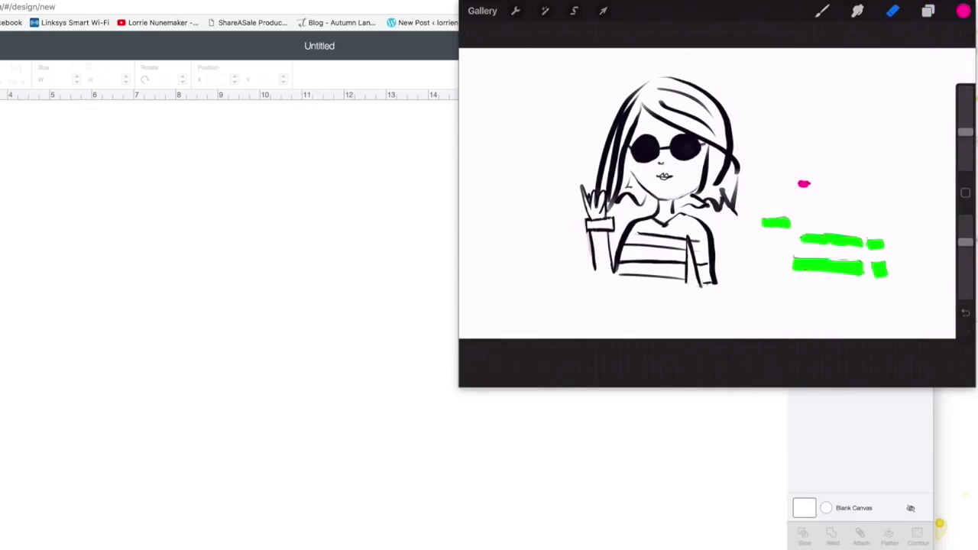
click(482, 11)
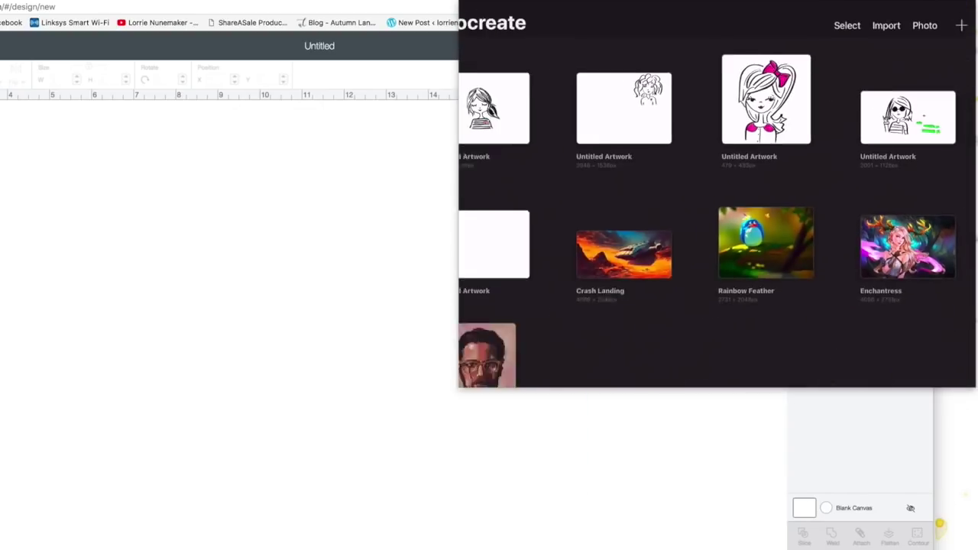
Share the sunglasses girl artwork as a PNG and AirDrop it to the Mac
mouse_move(912, 115)
mouse_down()
mouse_move(863, 114)
mouse_move(903, 120)
mouse_up()
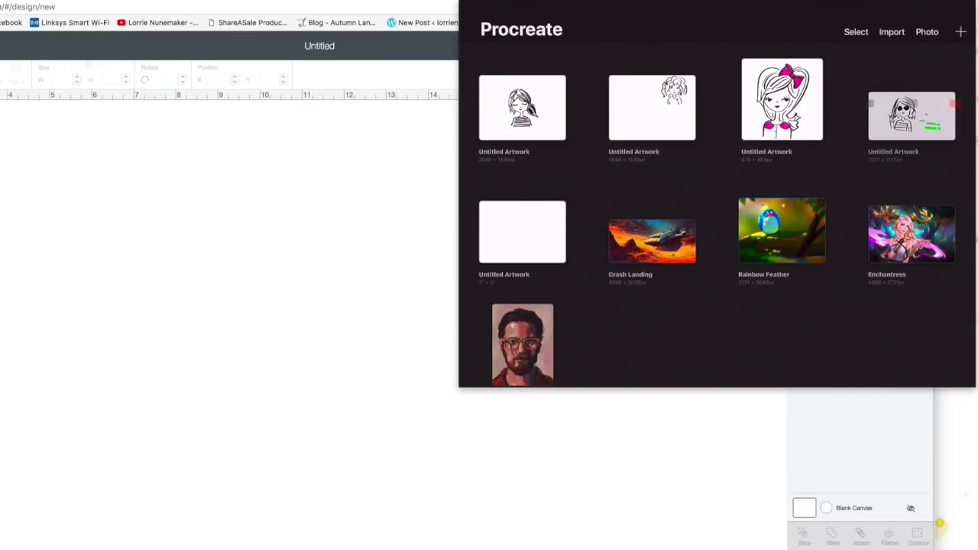
drag(932, 115, 871, 115)
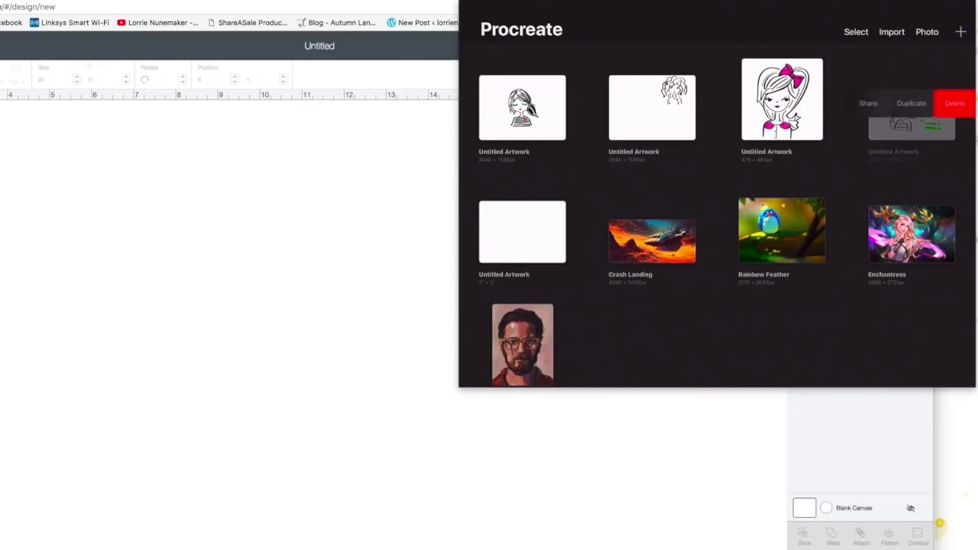
click(868, 103)
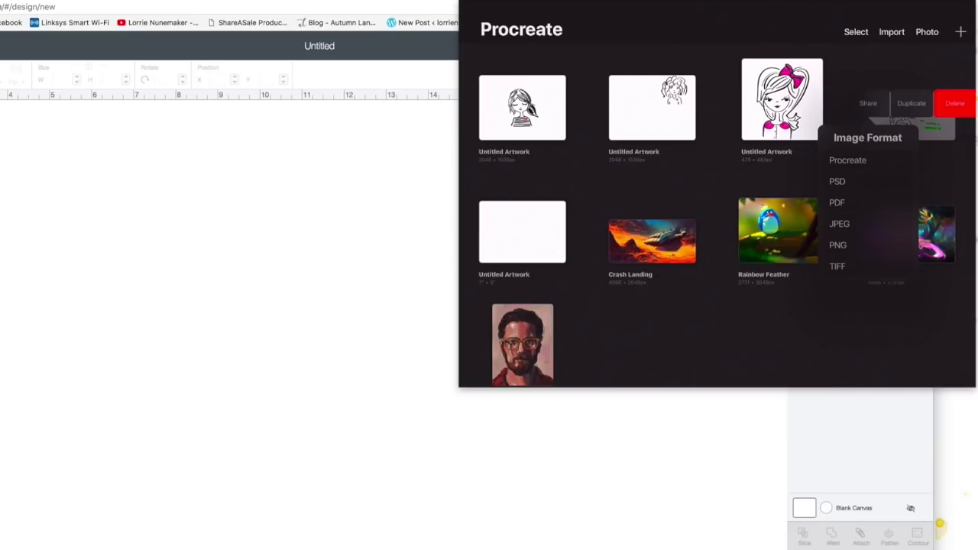
click(837, 244)
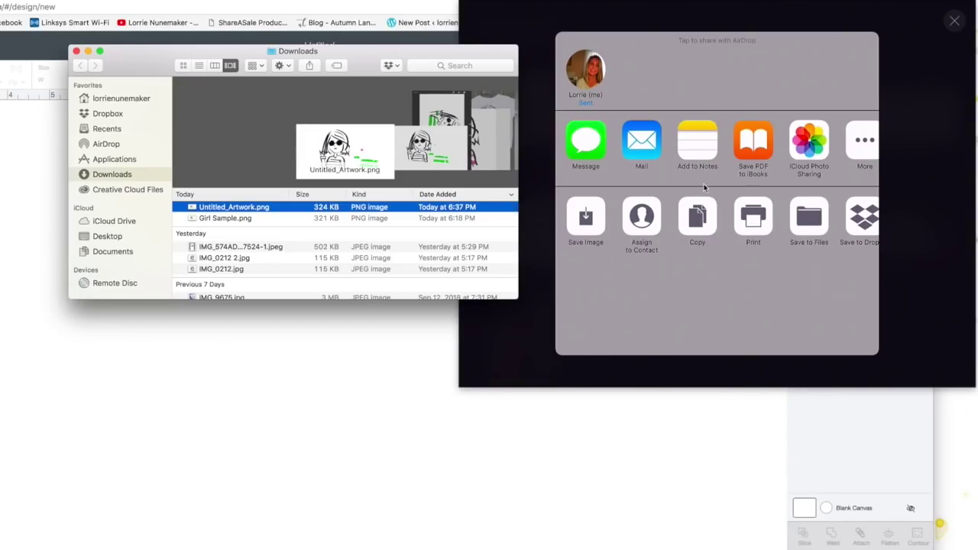
Rename Untitled_Artwork.png to COPY1.png, move it to the Desktop, and close Downloads
right_click(208, 211)
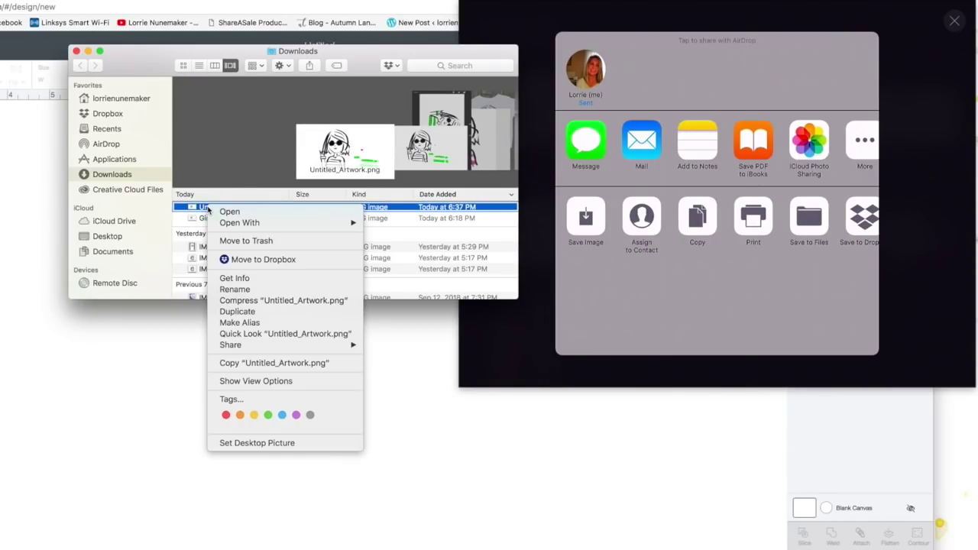
click(234, 289)
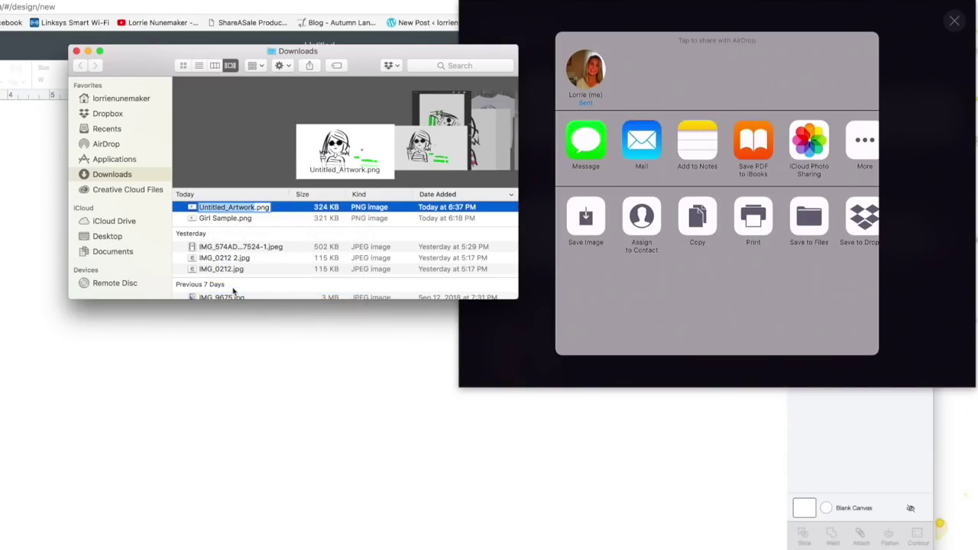
text(COPY!)
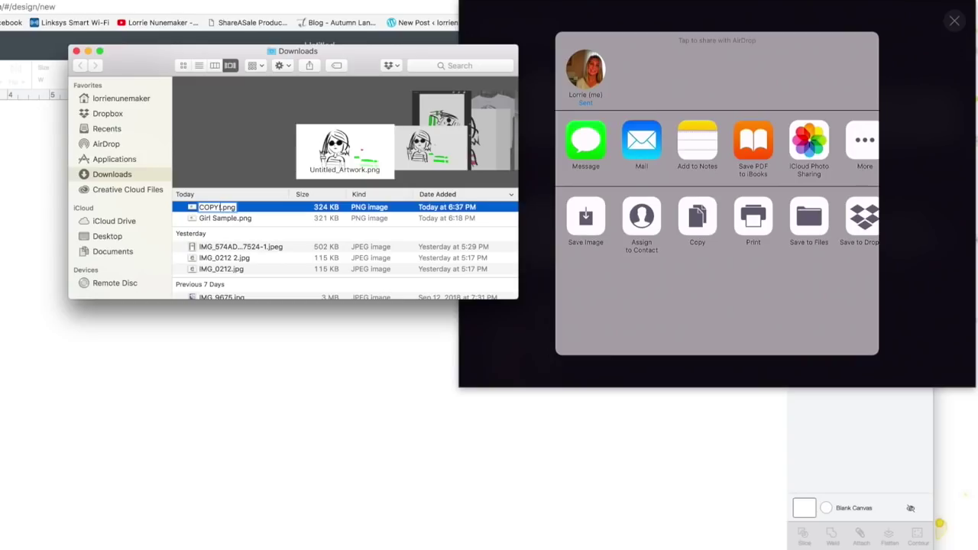
text(1)
key(Return)
drag(193, 212, 96, 237)
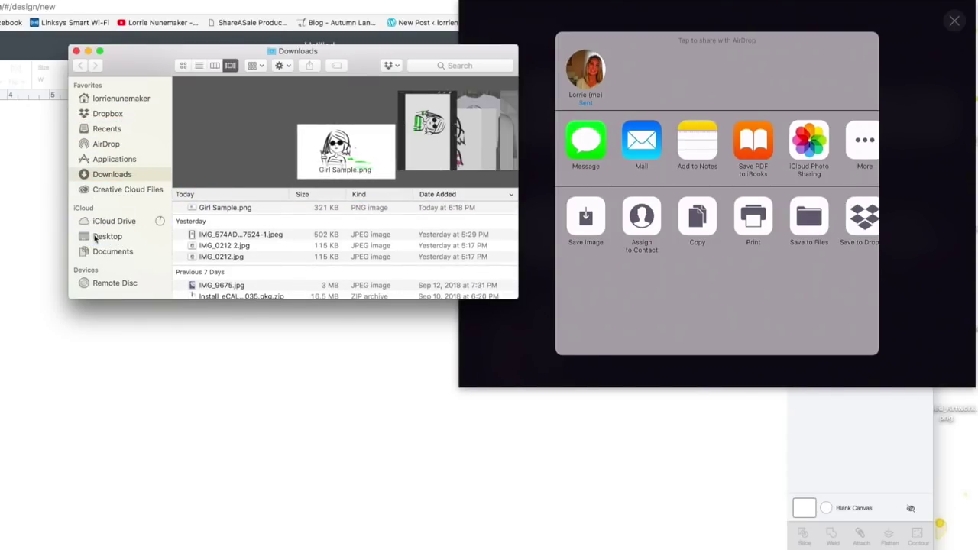
click(76, 51)
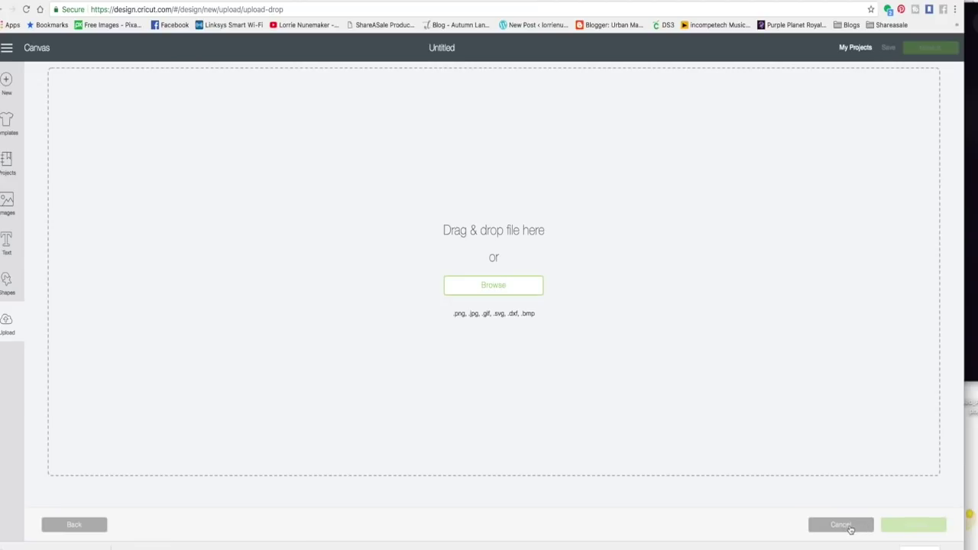
Upload COPY1.png from the computer as a Complex image and continue to editing
click(843, 526)
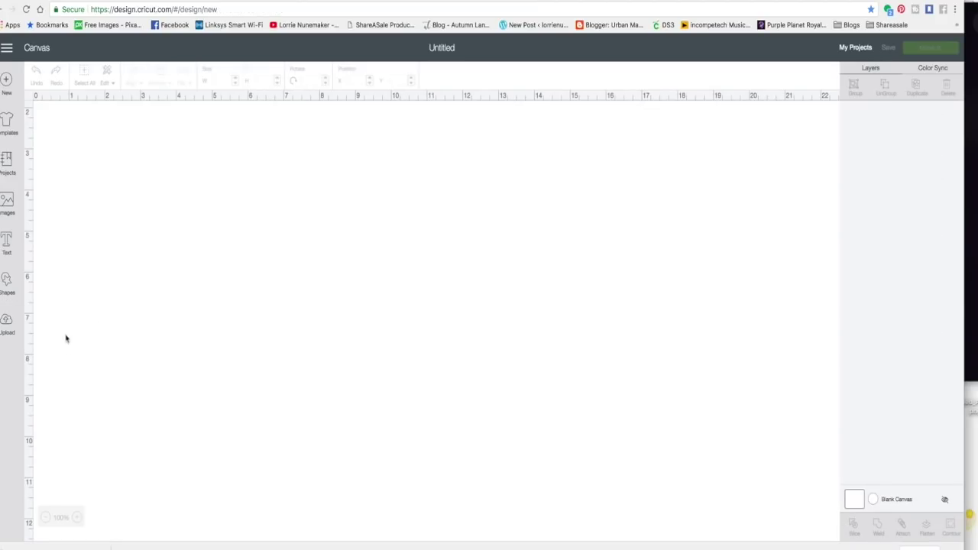
click(6, 321)
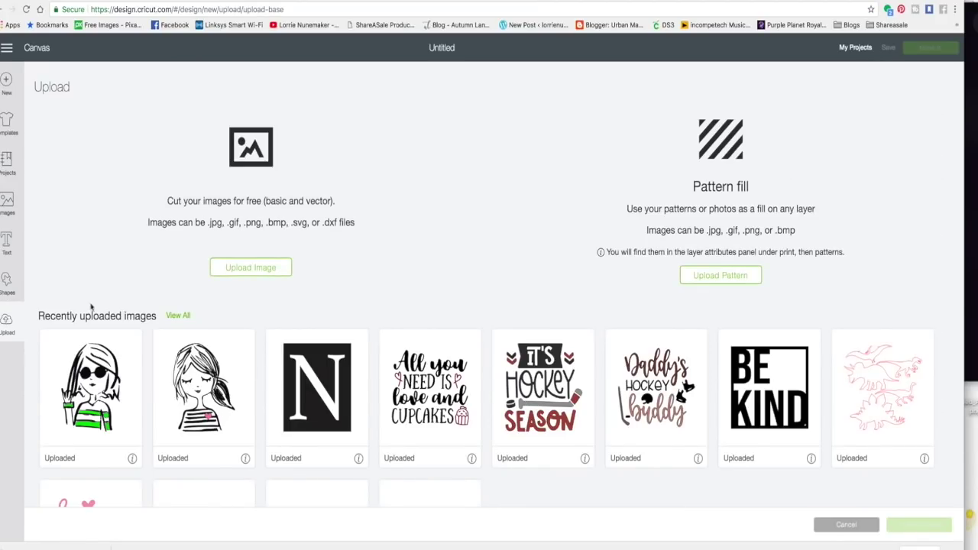
click(255, 269)
click(487, 291)
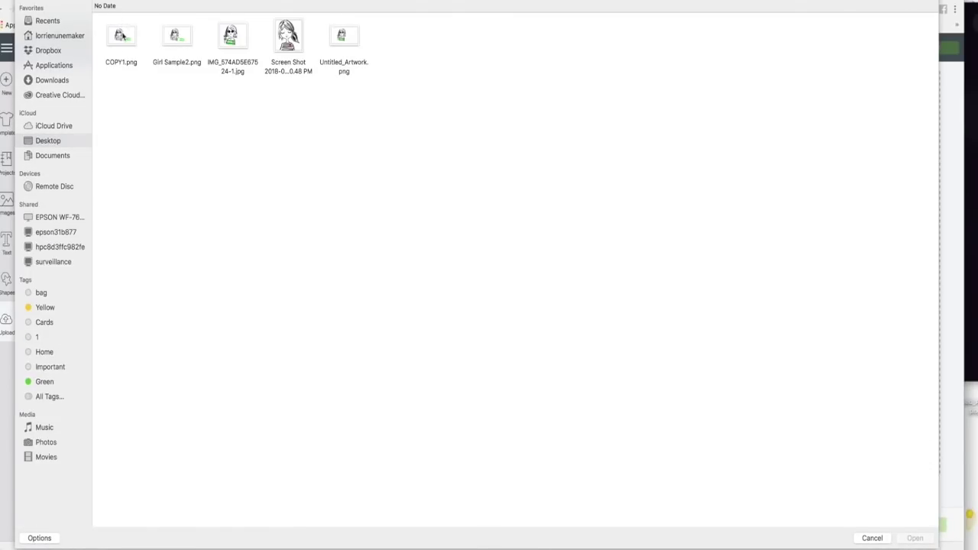
click(121, 35)
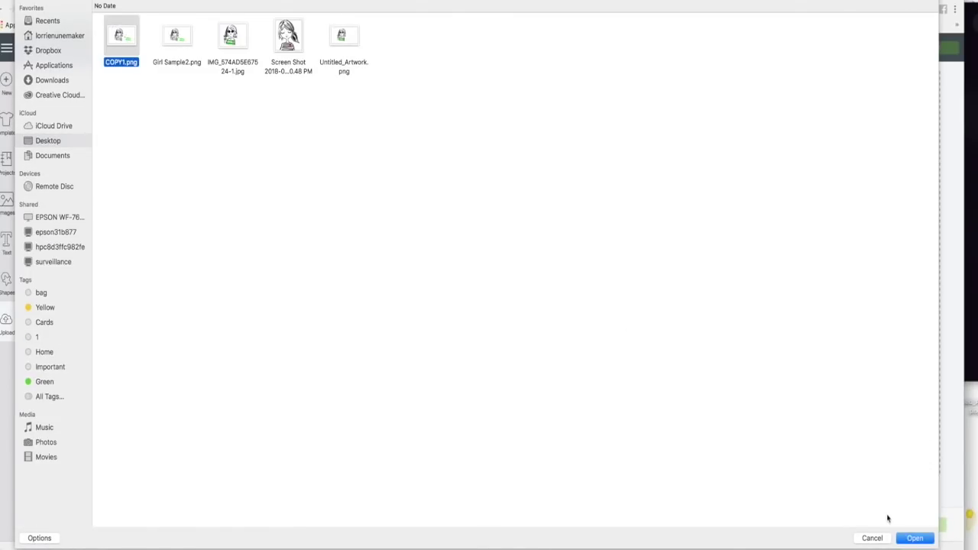
click(914, 538)
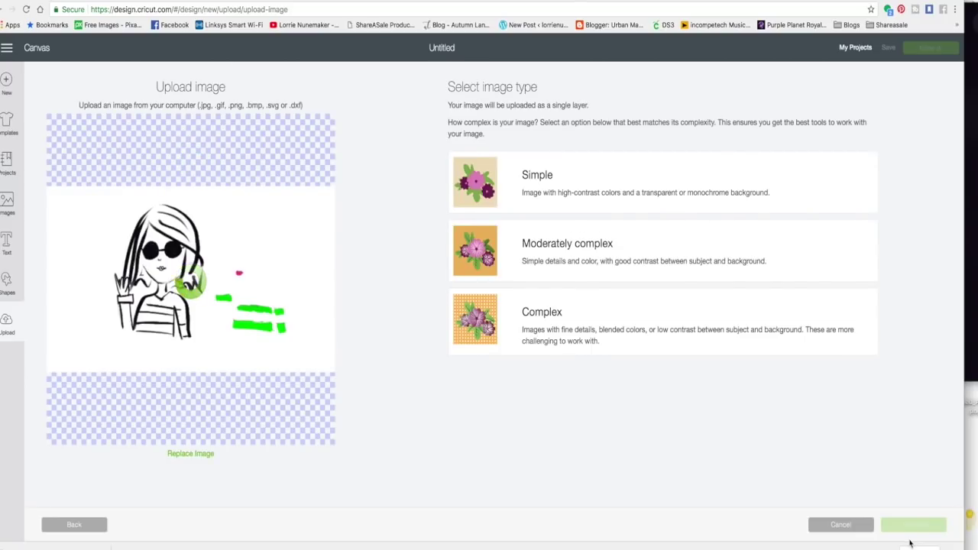
click(489, 329)
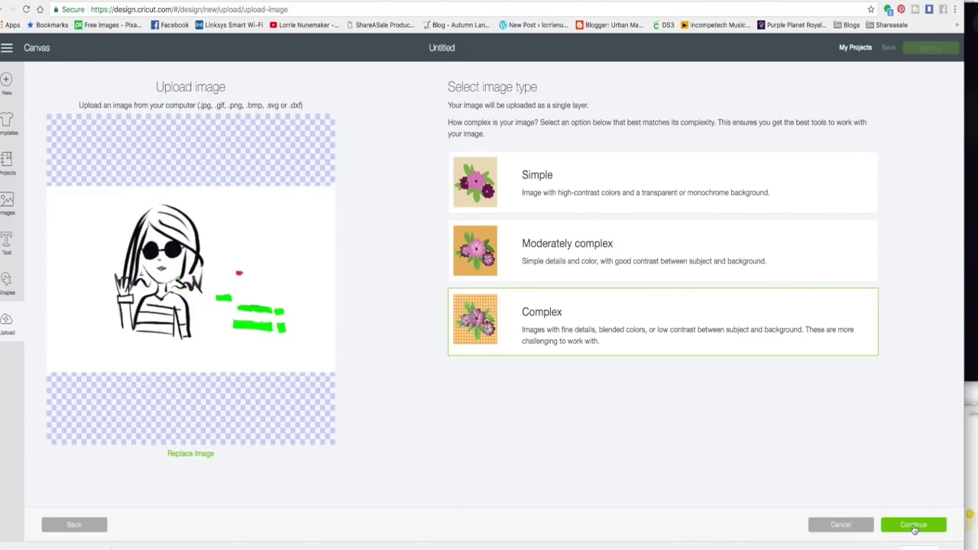
click(914, 526)
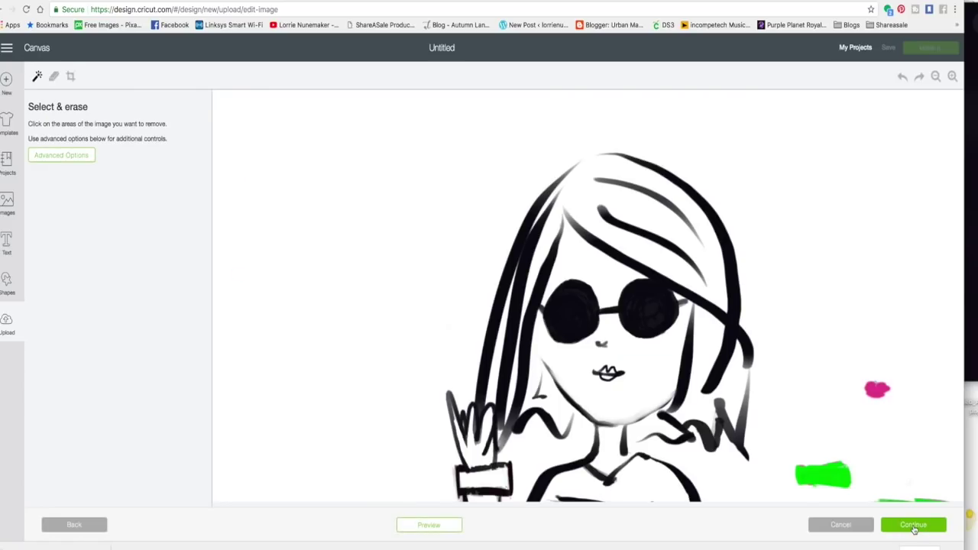
scroll(814, 448, down, 3)
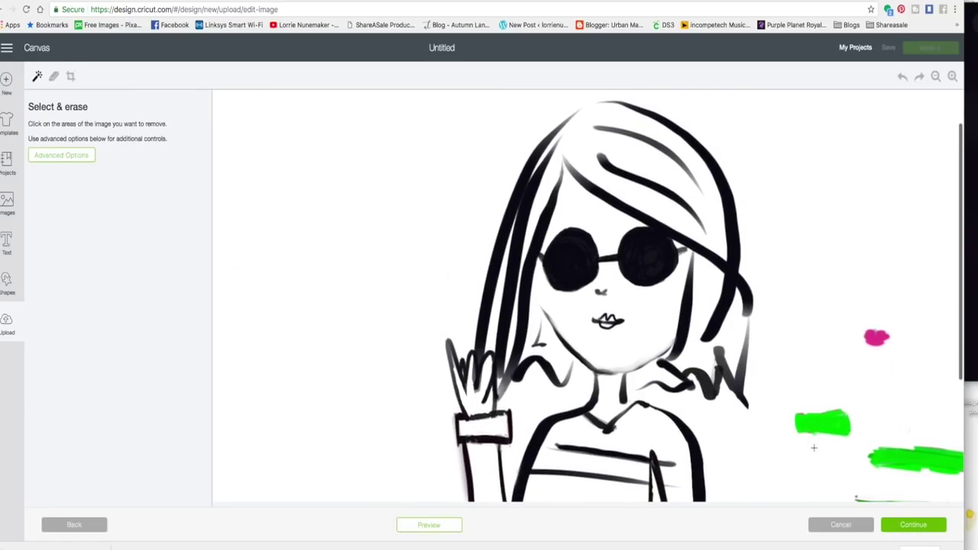
click(935, 77)
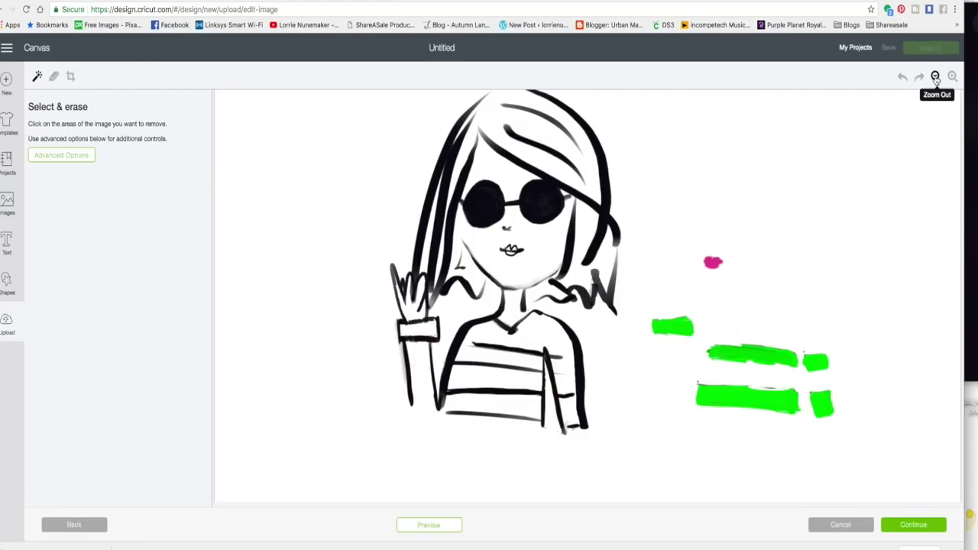
scroll(673, 282, up, 2)
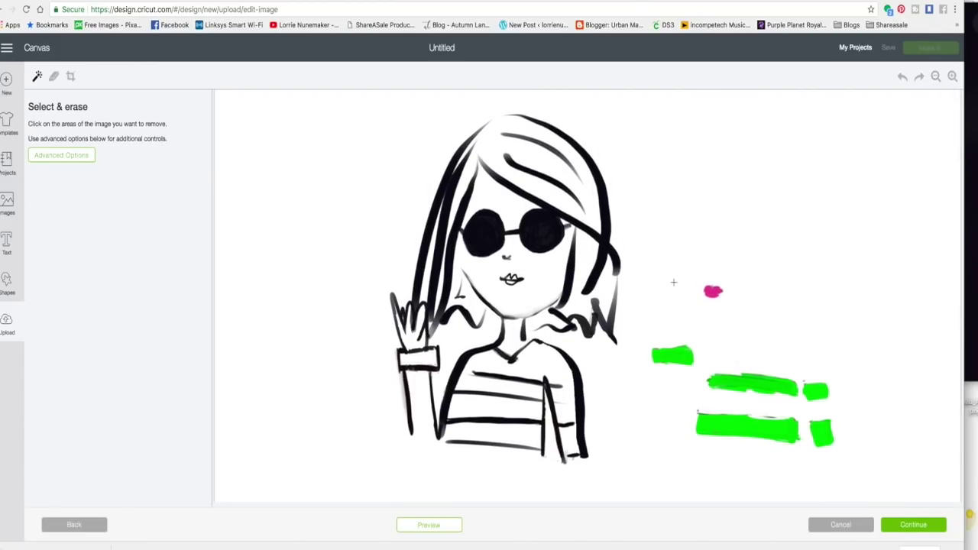
click(430, 526)
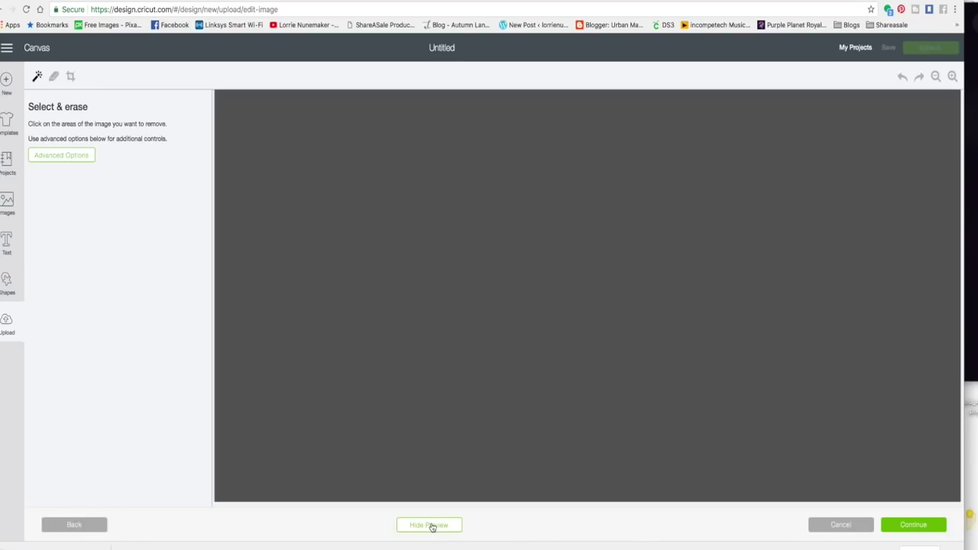
click(430, 526)
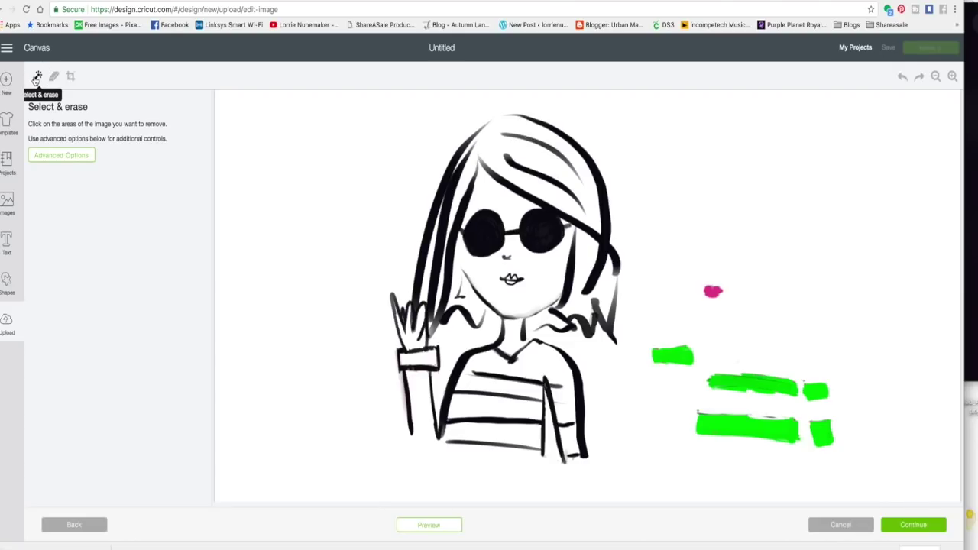
Erase the white background plus white in the face, shirt stripes, raised hand and hair gaps
click(372, 171)
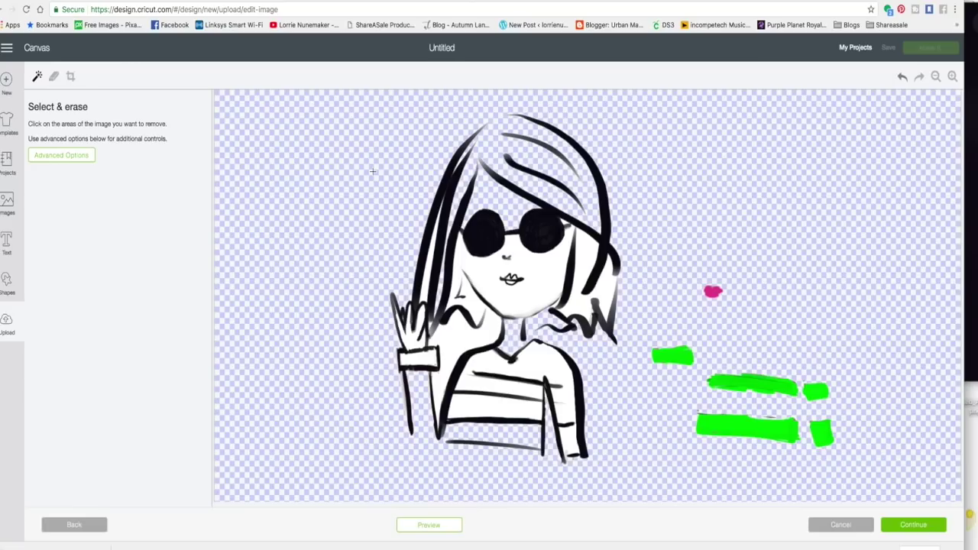
click(529, 267)
click(607, 291)
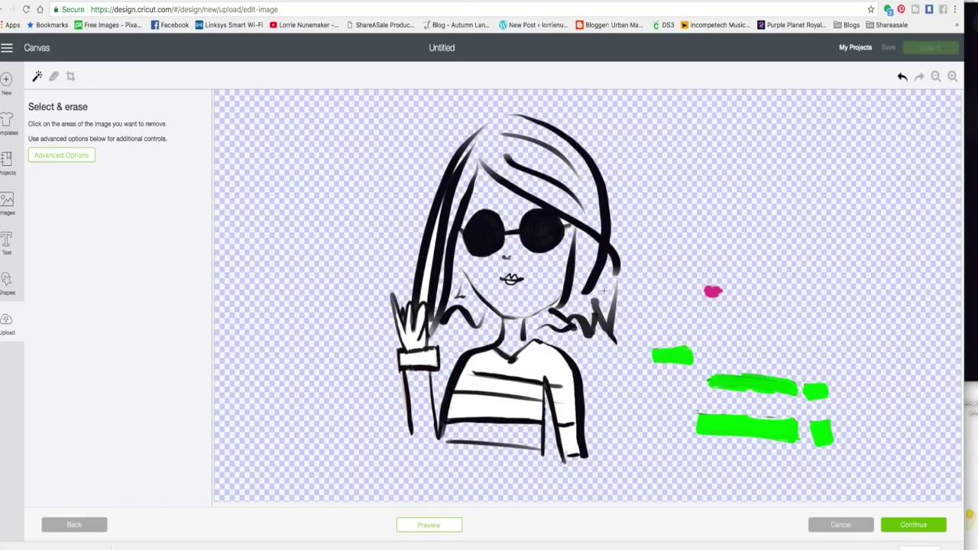
click(560, 403)
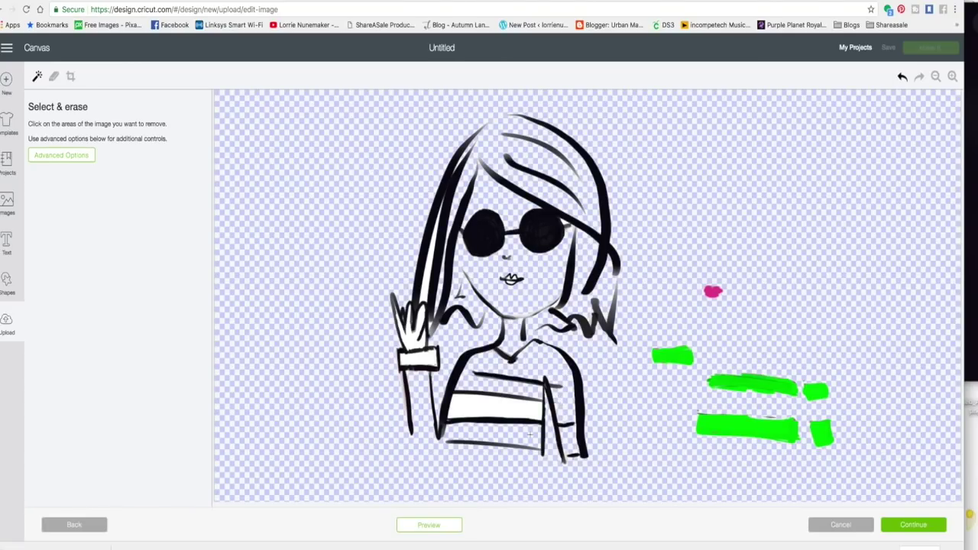
click(509, 409)
click(413, 340)
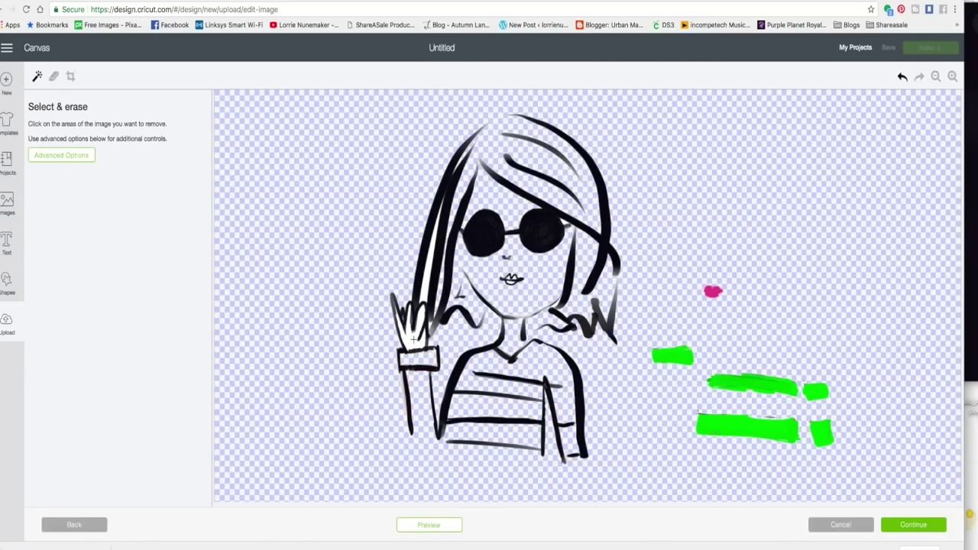
click(427, 274)
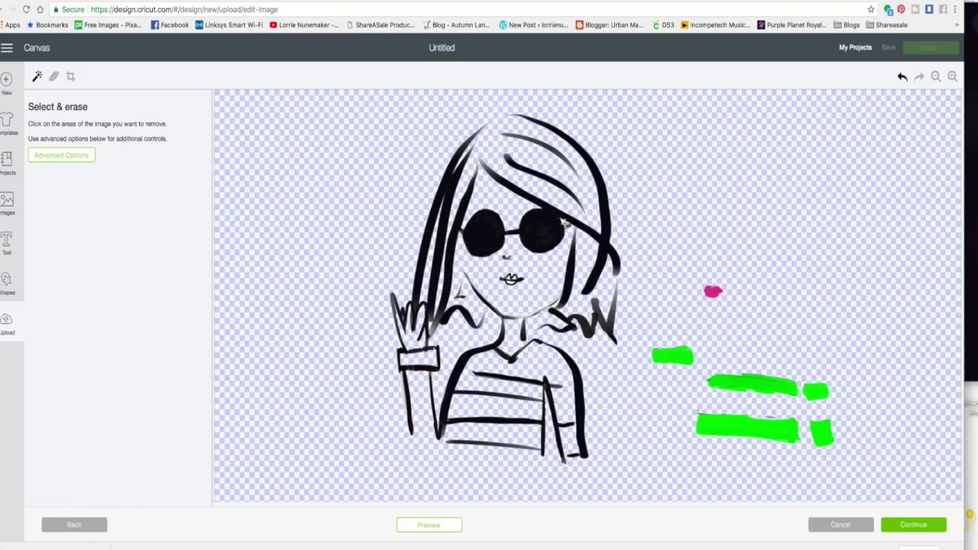
click(952, 76)
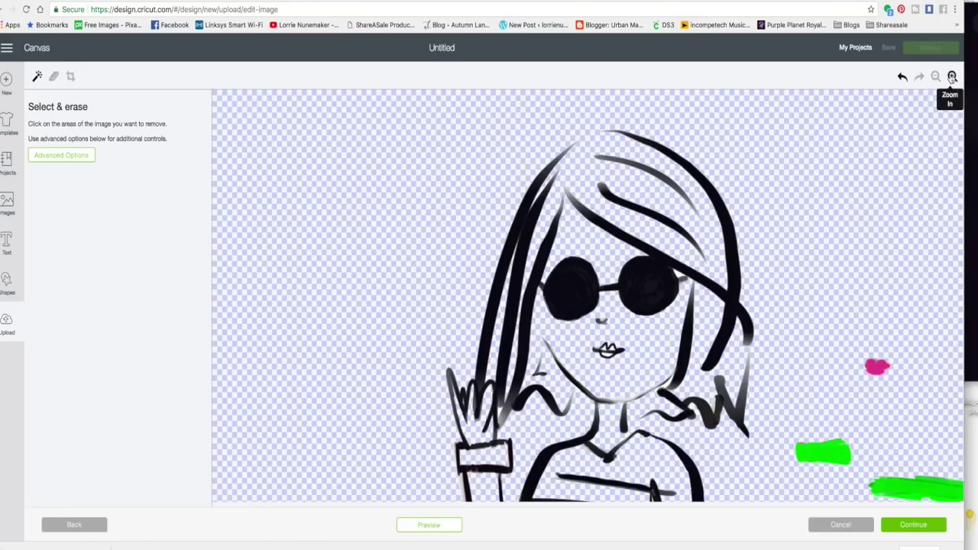
Zoom in on the girl's face, undo the last removal, and zoom back out to the whole drawing
click(952, 76)
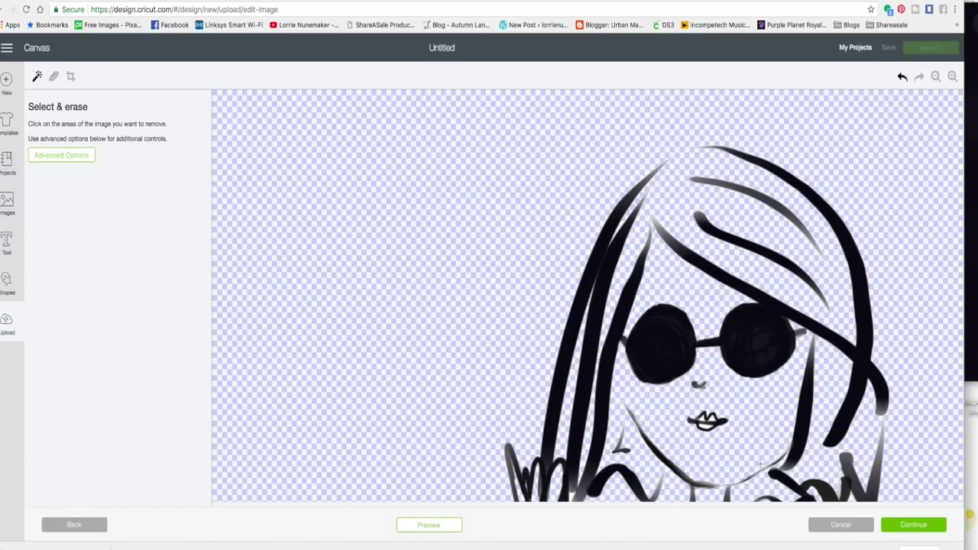
scroll(712, 446, down, 5)
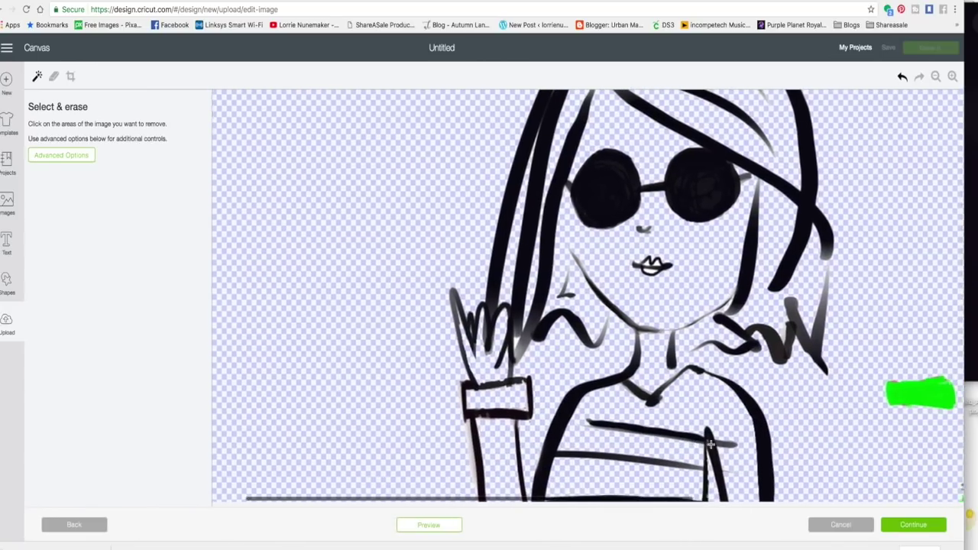
scroll(711, 444, down, 1)
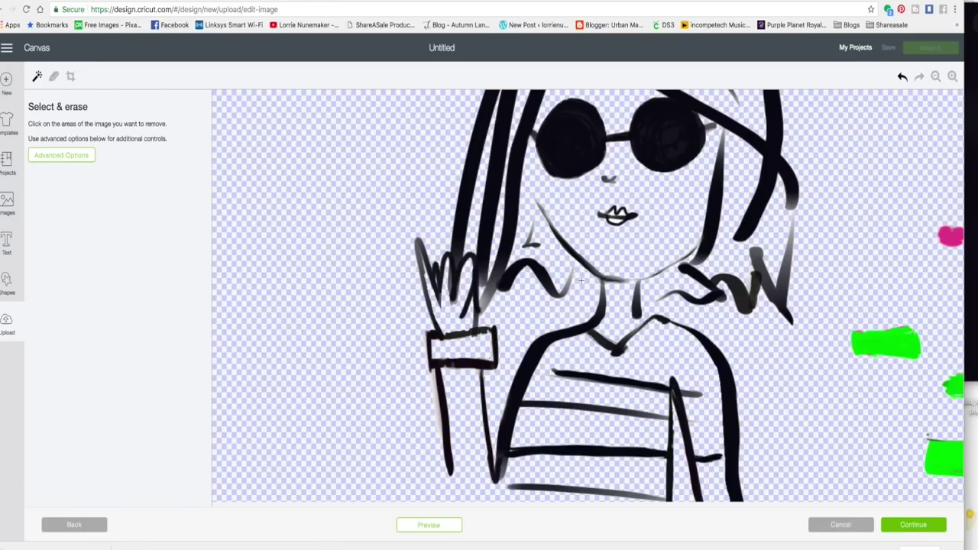
scroll(627, 291, down, 4)
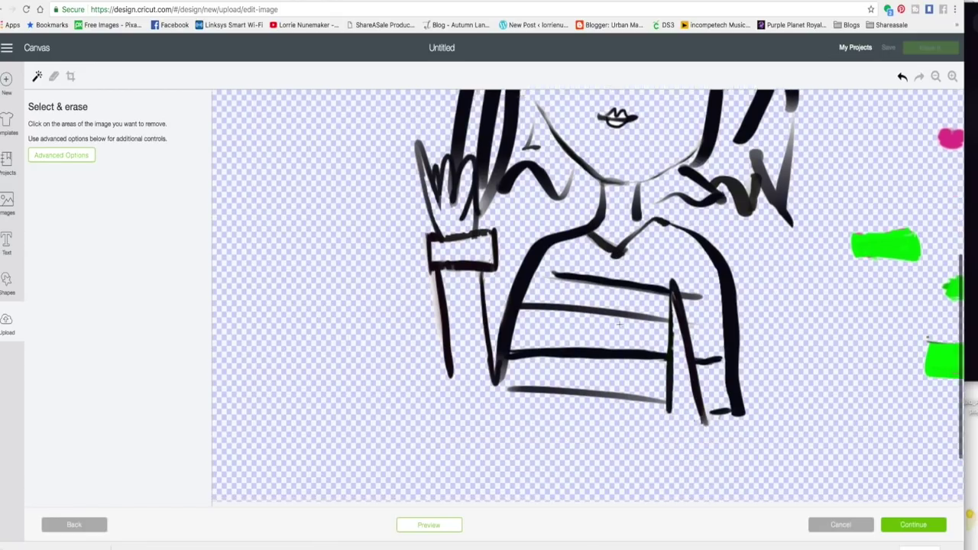
scroll(627, 291, up, 7)
scroll(619, 323, up, 1)
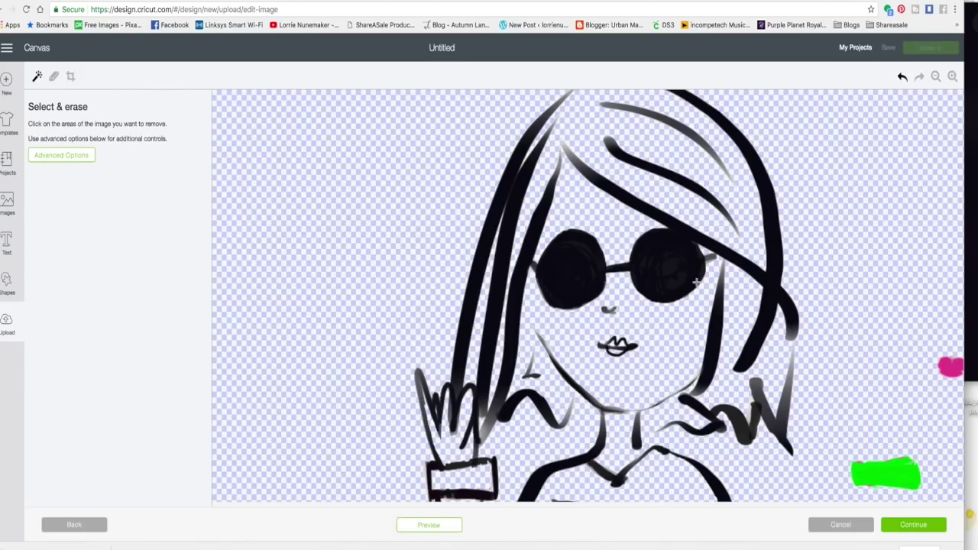
click(952, 76)
click(952, 76)
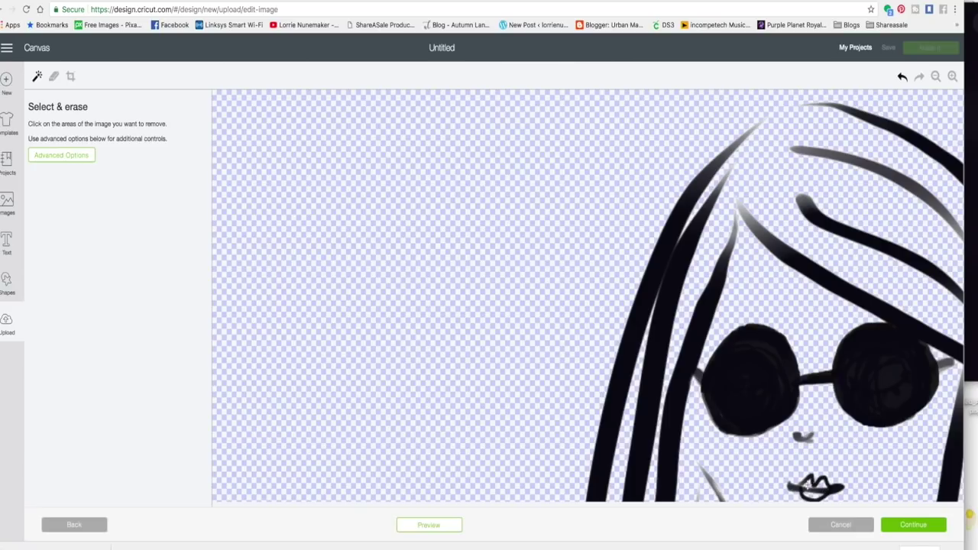
click(935, 77)
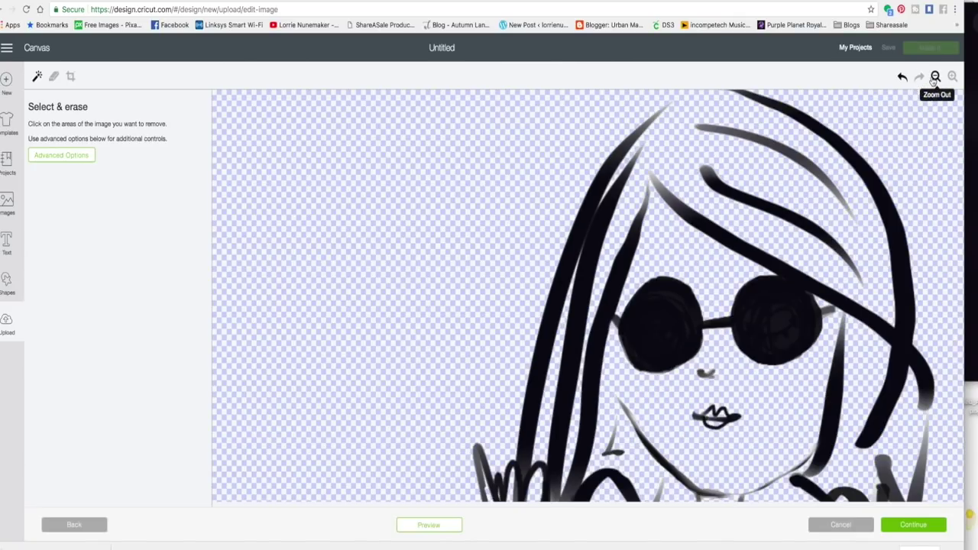
click(935, 78)
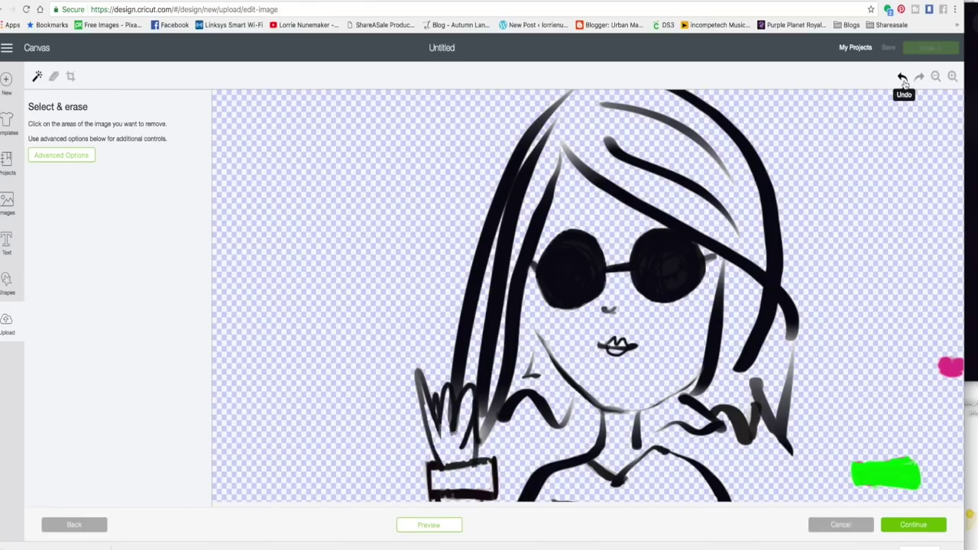
click(902, 79)
click(936, 77)
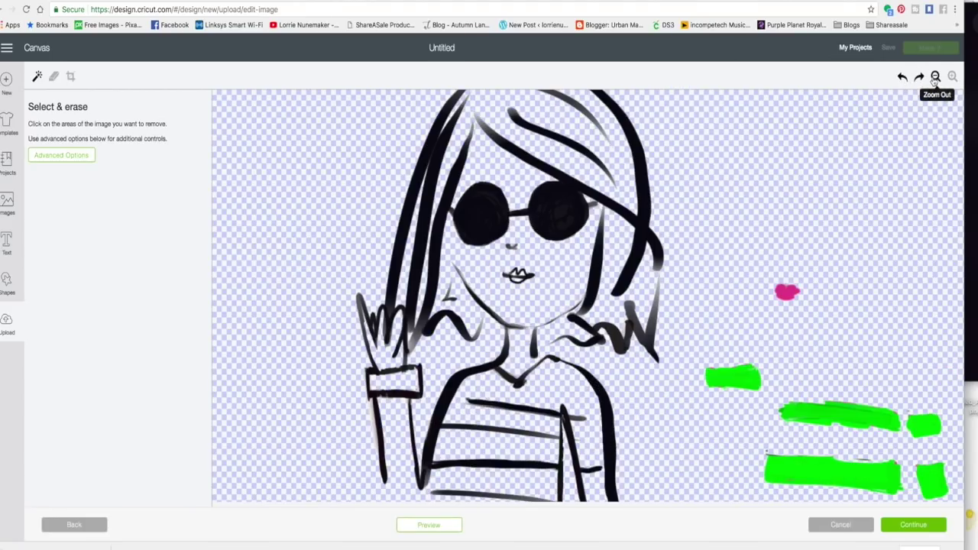
Knock out the area inside the lips with Select & erase, then pick the Erase tool
click(519, 275)
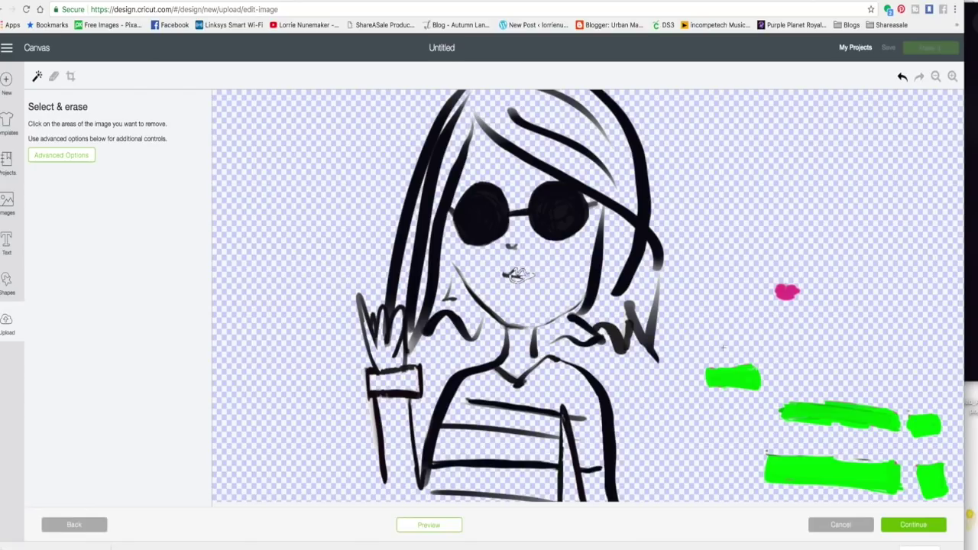
scroll(871, 260, down, 5)
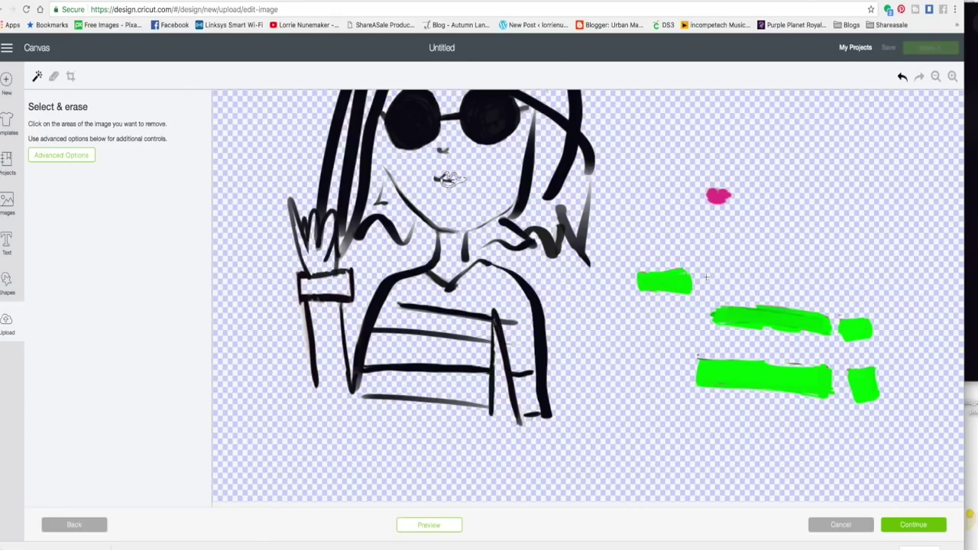
click(54, 76)
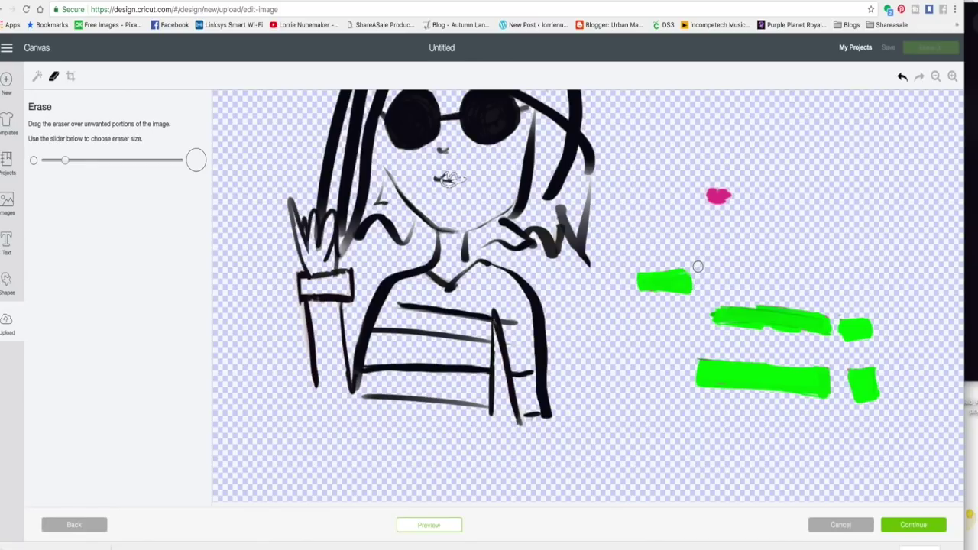
Undo three erase changes to restore the lips to their original outline
scroll(569, 357, up, 3)
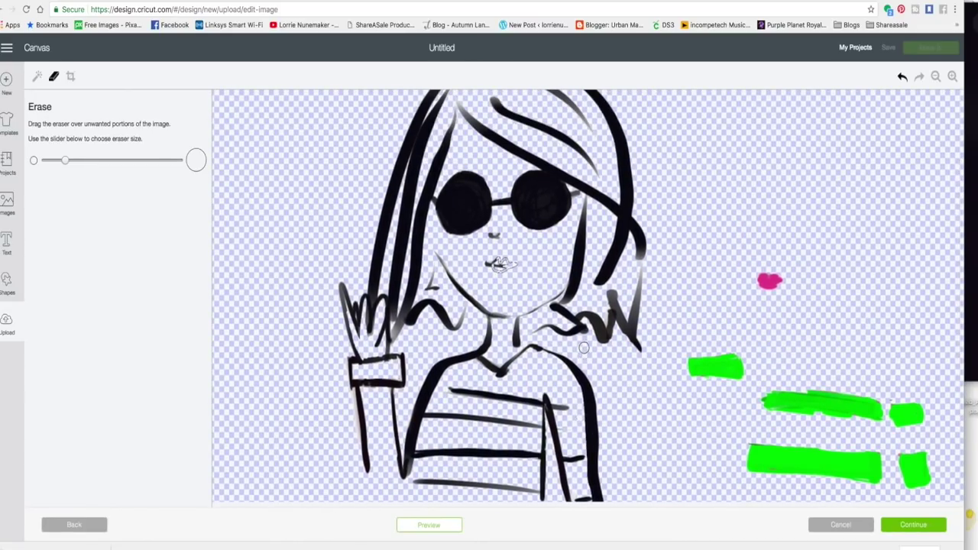
scroll(613, 308, down, 1)
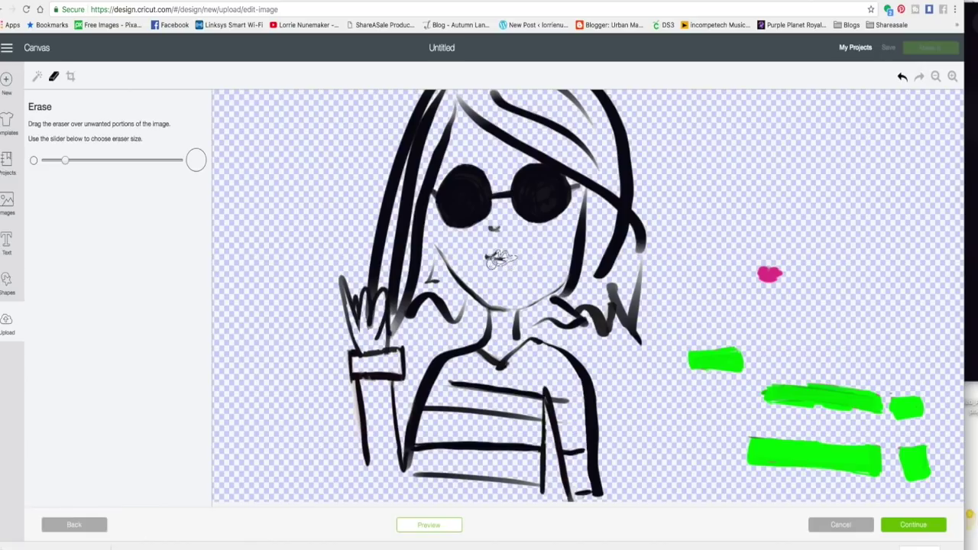
click(903, 78)
click(902, 78)
click(902, 79)
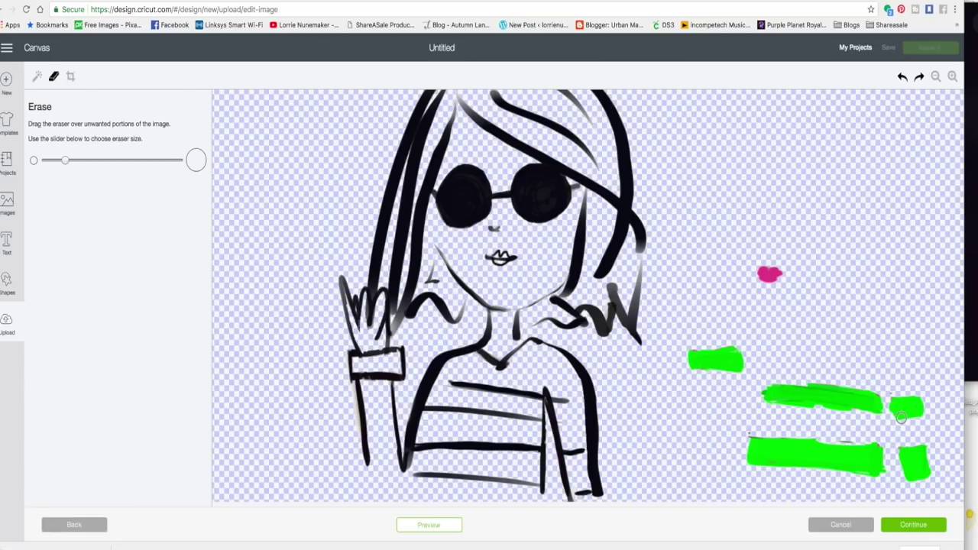
Erase the stray mark near the lower green stroke and continue to the Name & tag step
drag(853, 437, 742, 430)
scroll(689, 414, down, 1)
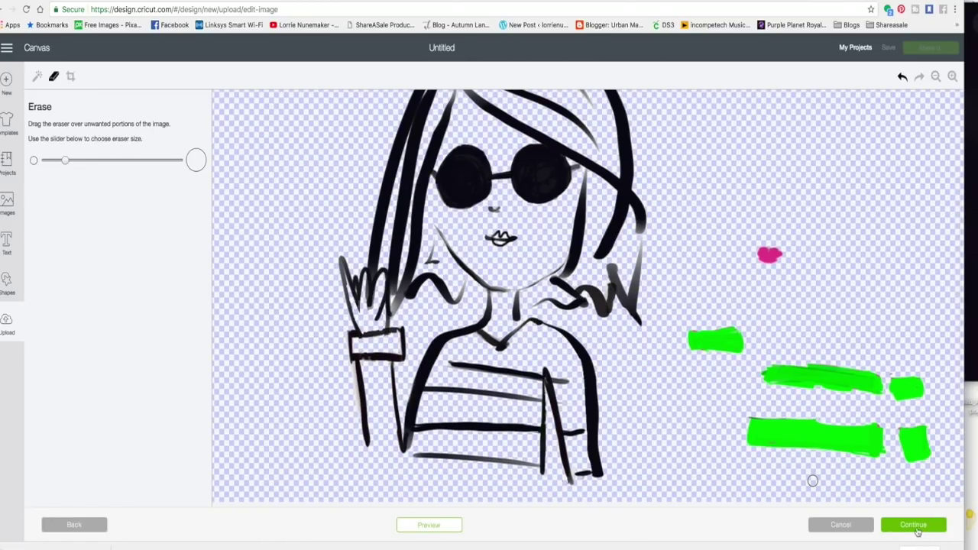
click(914, 525)
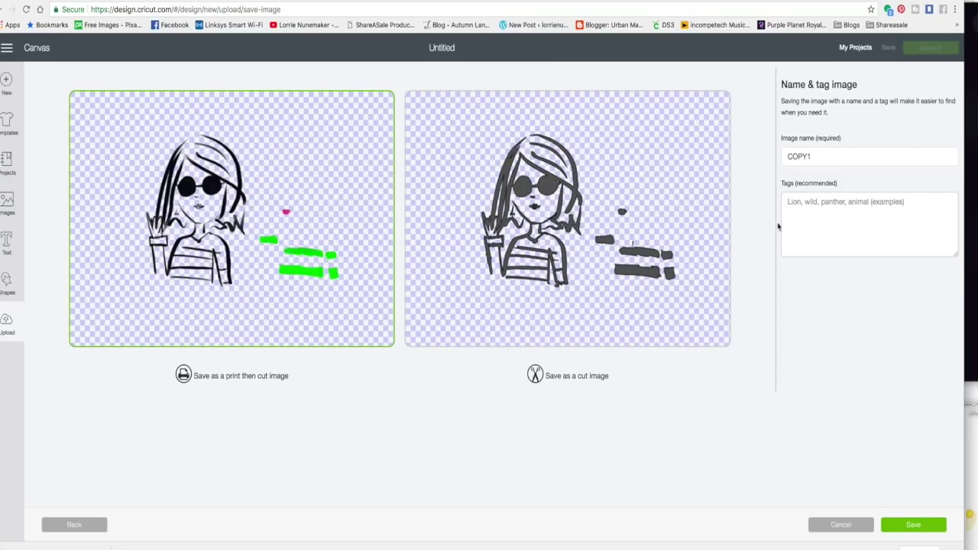
Save COPY1 as a cut image tagged 'LAN, Girl with Sunglasses'
click(796, 208)
click(562, 225)
click(812, 202)
text(LAN,)
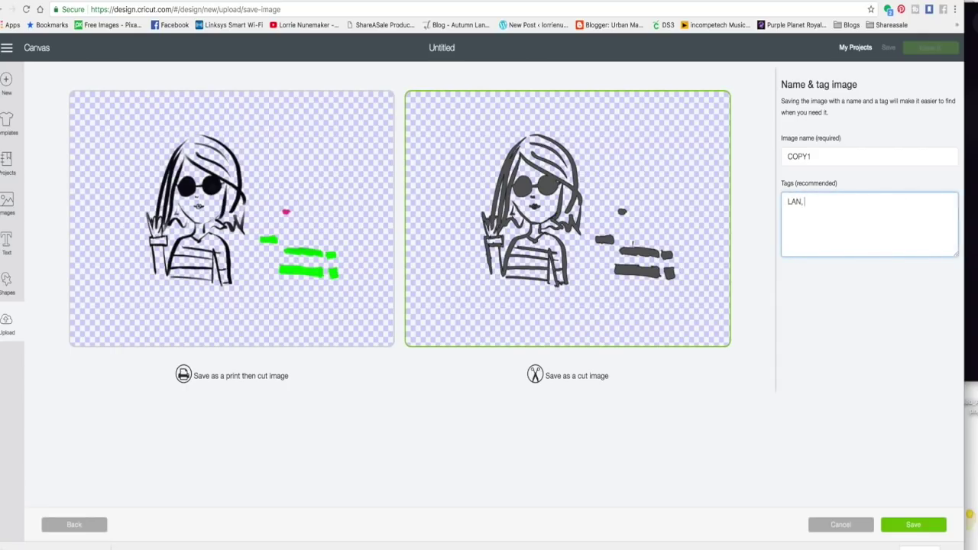
text( Girl with Sunglasses)
click(908, 525)
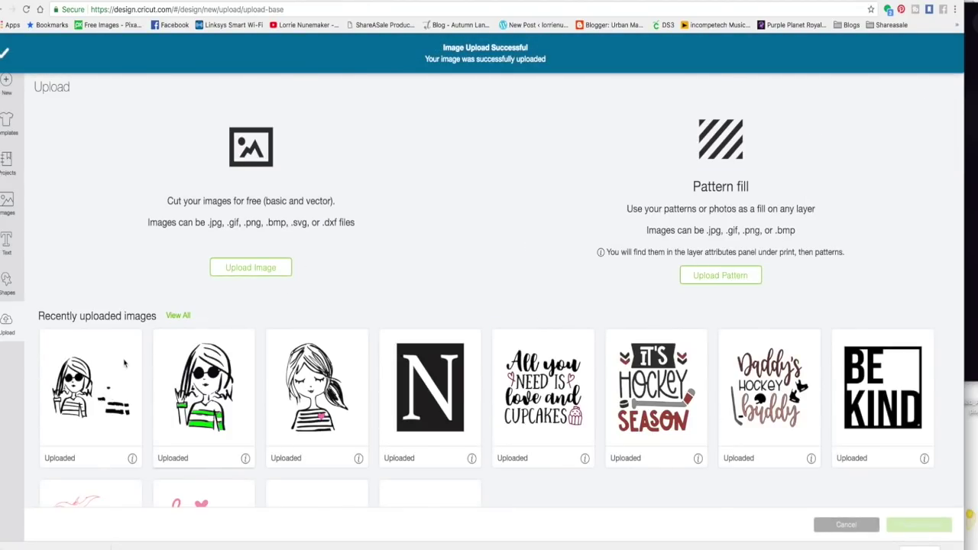
Insert the newly uploaded COPY1 girl image onto the canvas, then deselect it
click(107, 368)
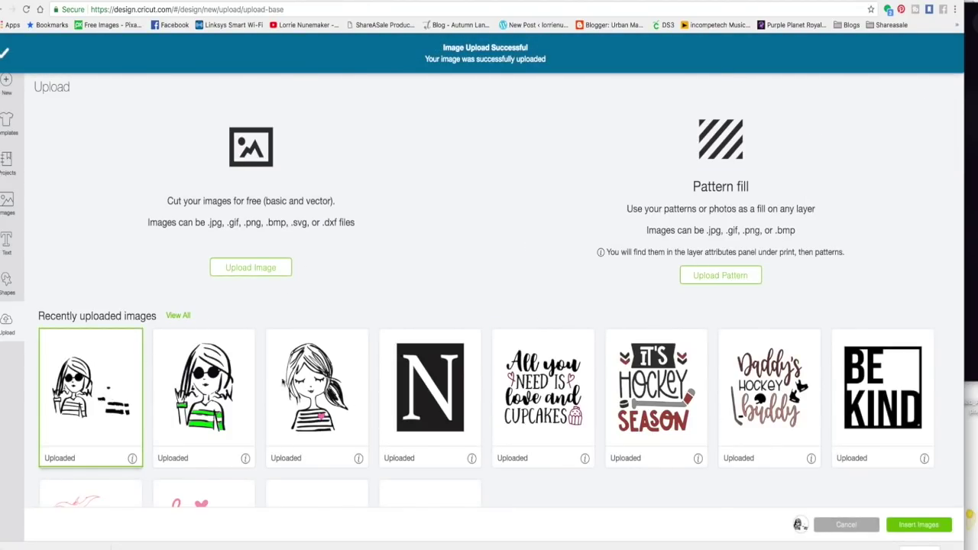
click(921, 526)
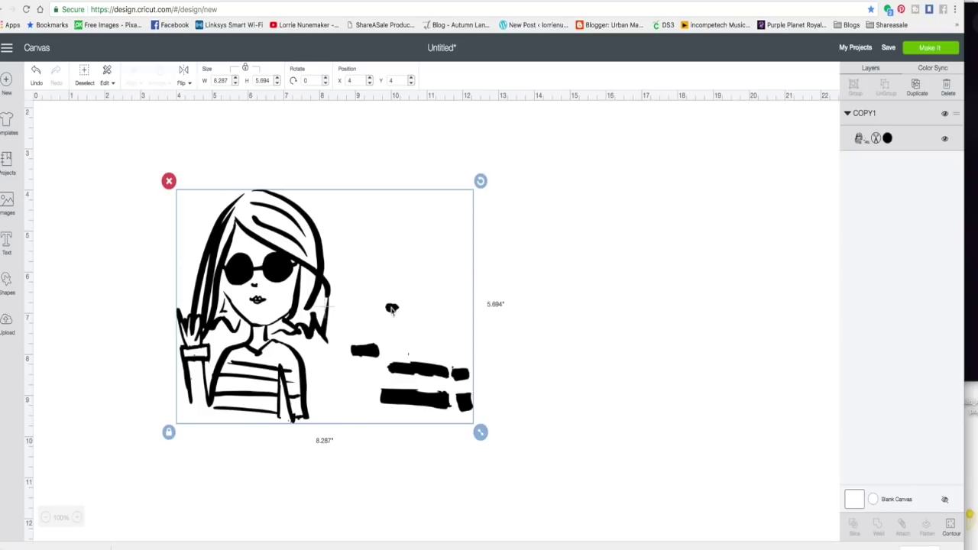
click(516, 348)
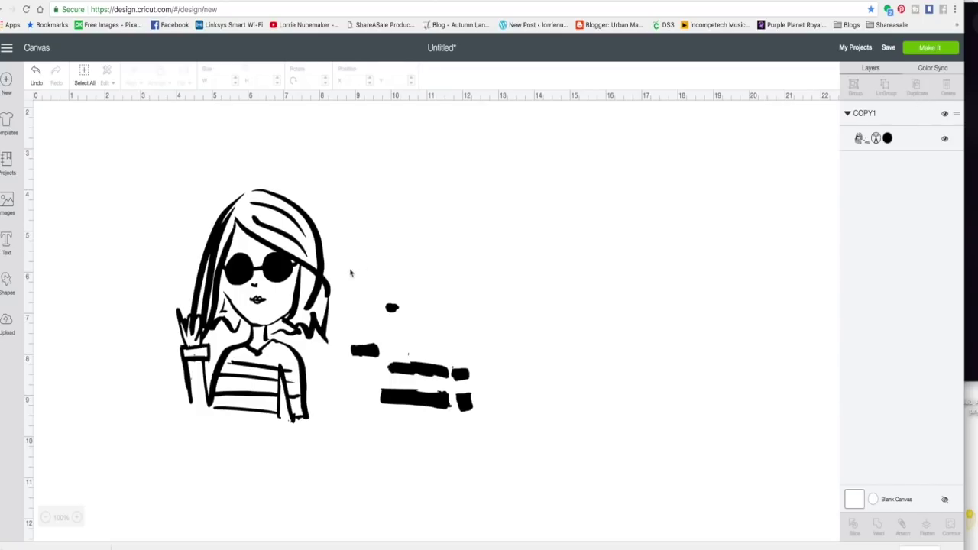
Duplicate the COPY1 girl image, with the copy on the right and the original shifted left
click(316, 275)
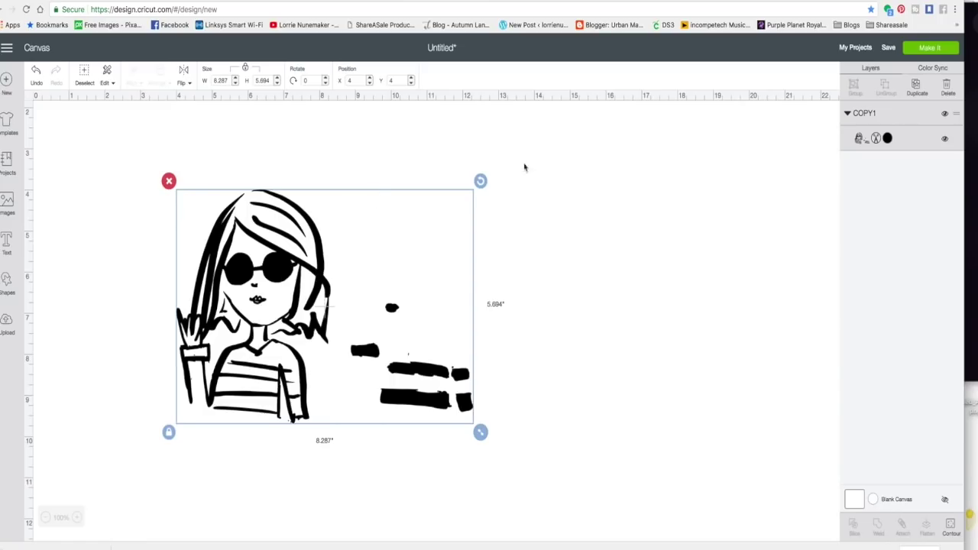
click(917, 84)
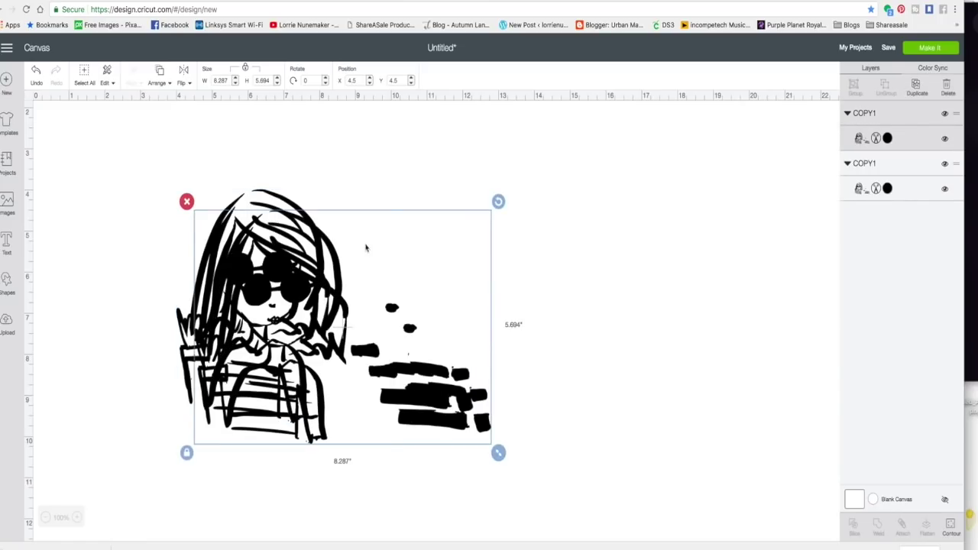
drag(377, 248, 681, 217)
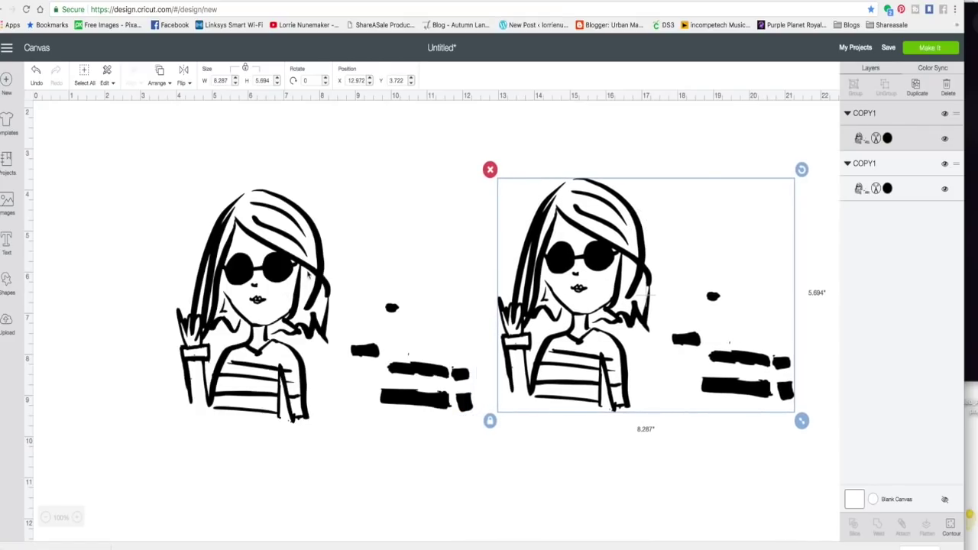
drag(308, 272, 242, 263)
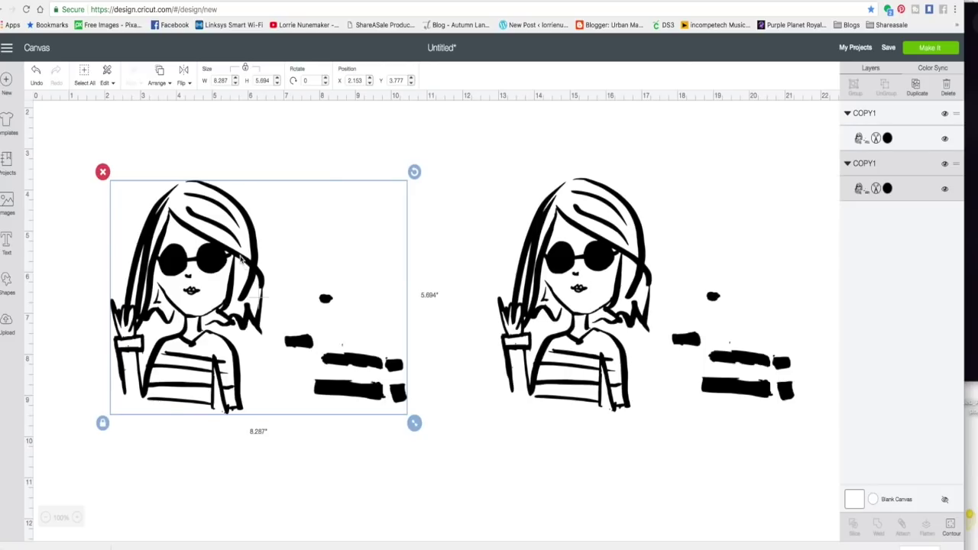
click(950, 526)
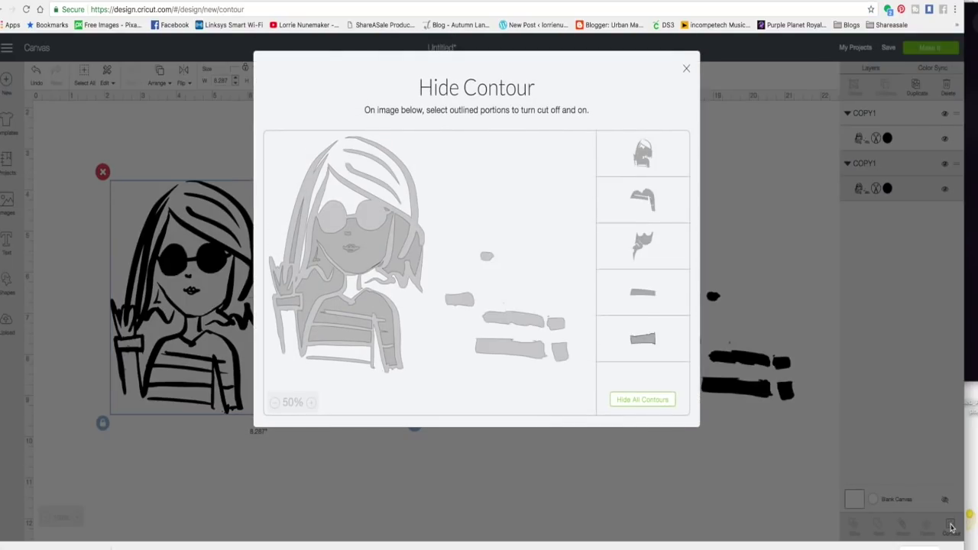
click(515, 321)
click(512, 349)
click(559, 351)
click(557, 324)
click(461, 298)
click(487, 257)
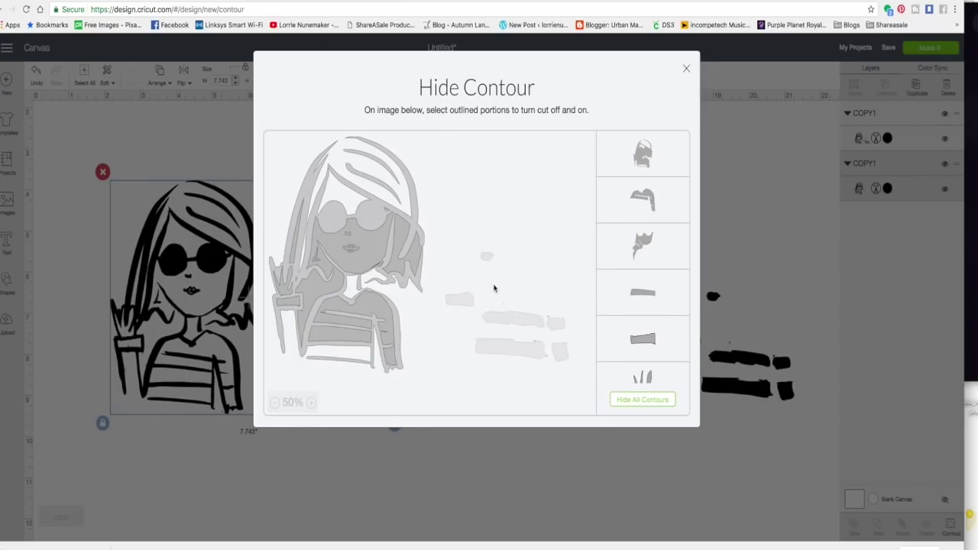
click(687, 69)
drag(231, 275, 261, 303)
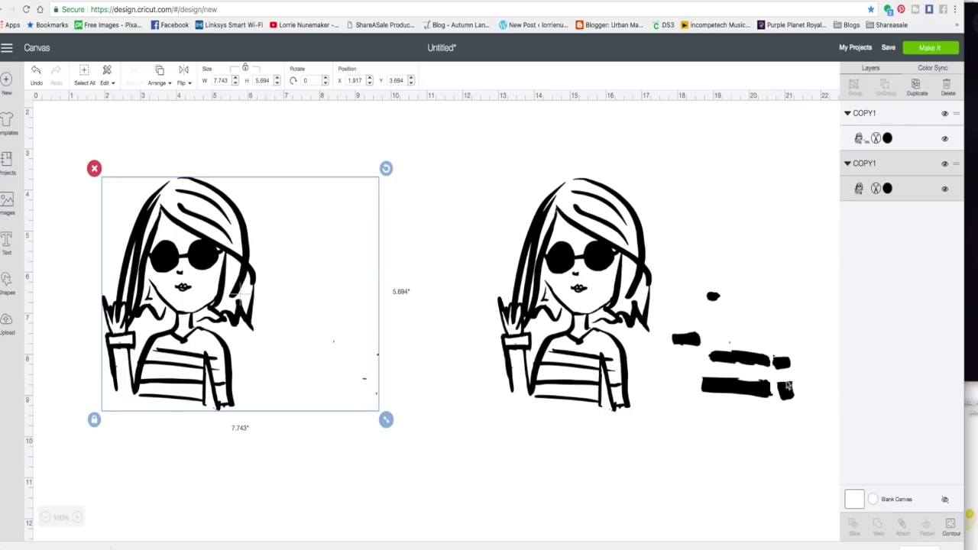
click(951, 526)
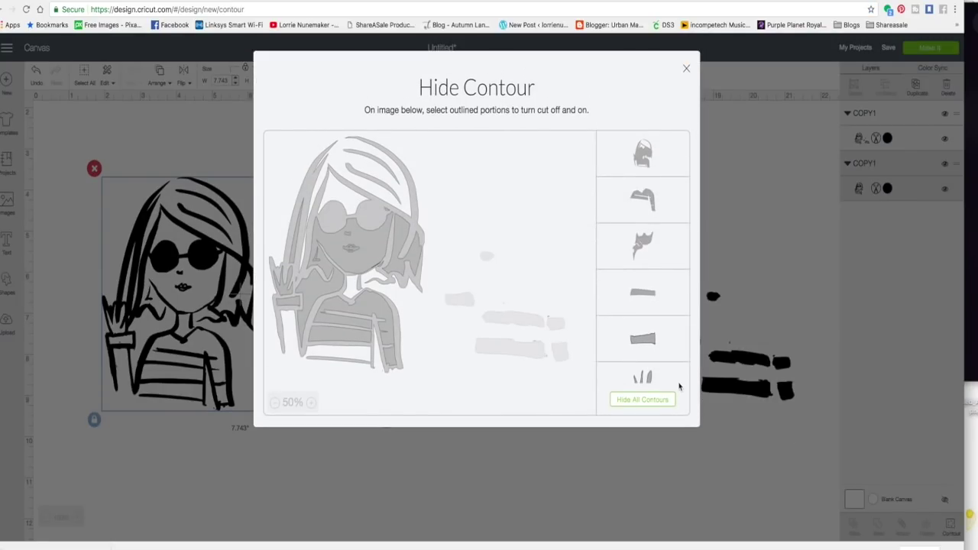
scroll(679, 386, down, 5)
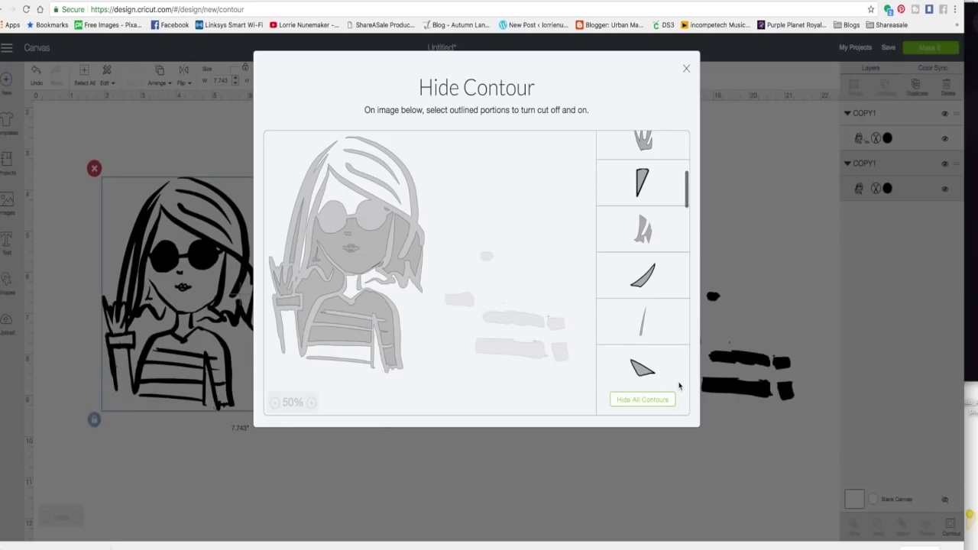
scroll(679, 386, down, 5)
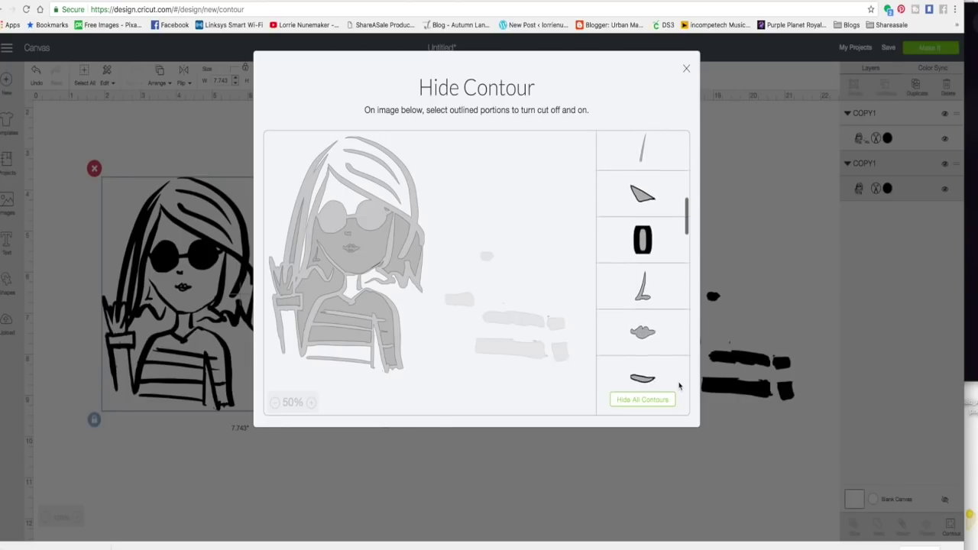
scroll(679, 386, down, 2)
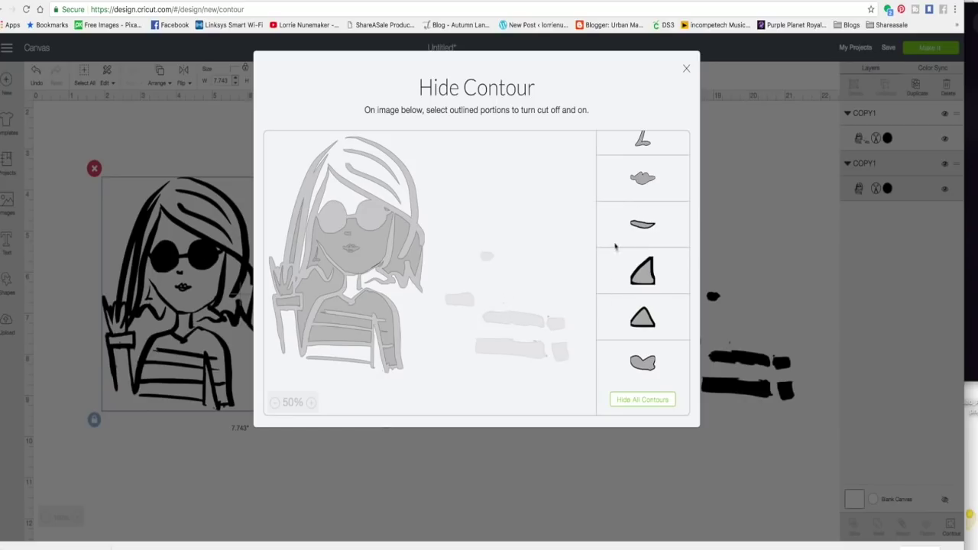
click(686, 69)
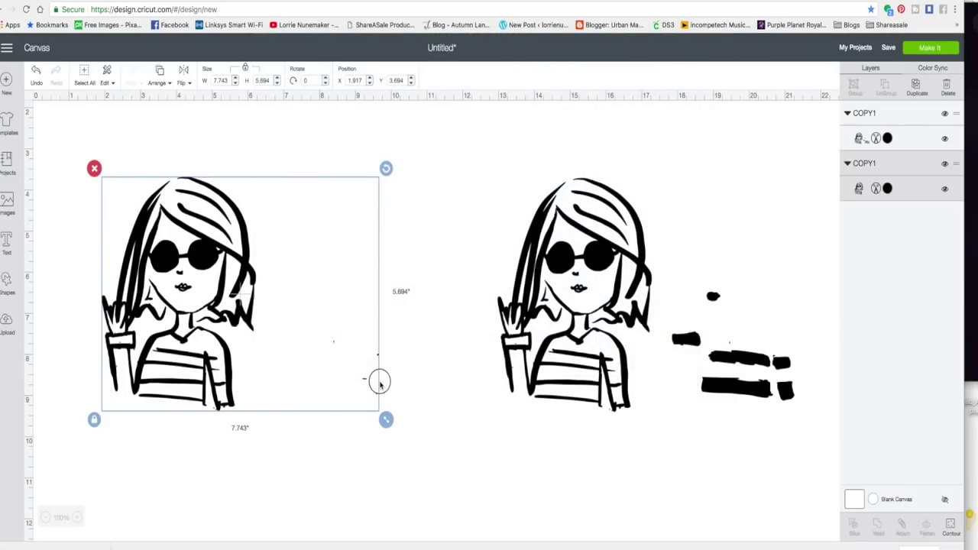
Nudge the right copy left and hide its hair pieces in Hide Contour
click(380, 382)
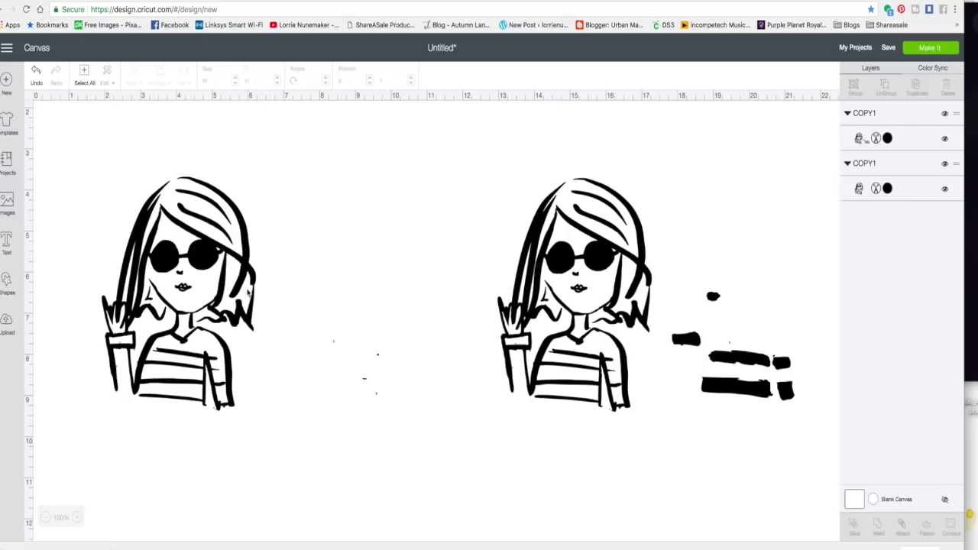
drag(606, 257, 567, 267)
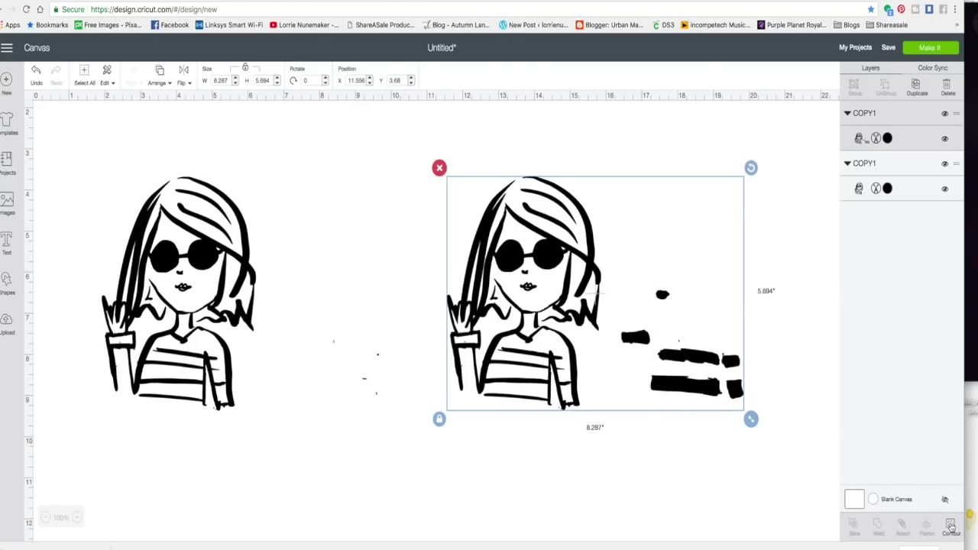
click(951, 528)
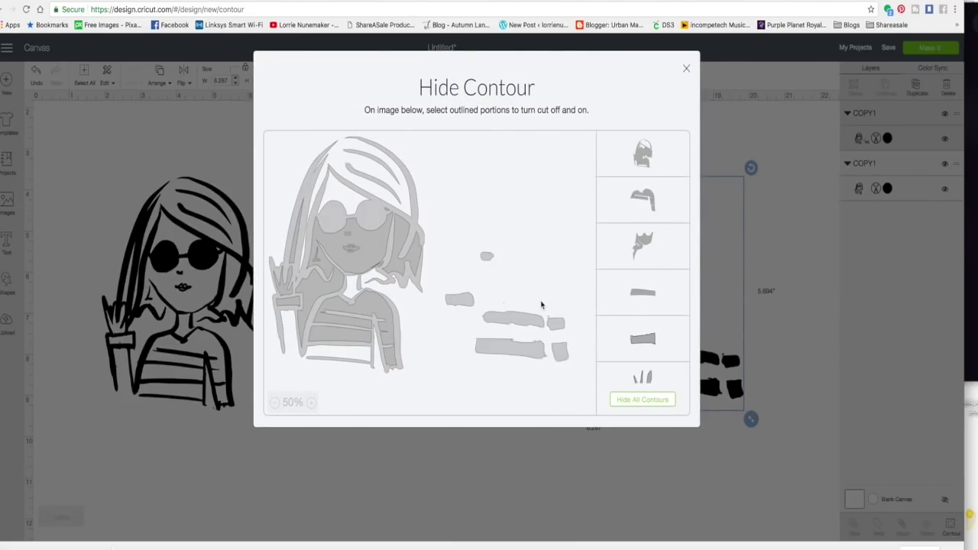
click(644, 159)
click(642, 200)
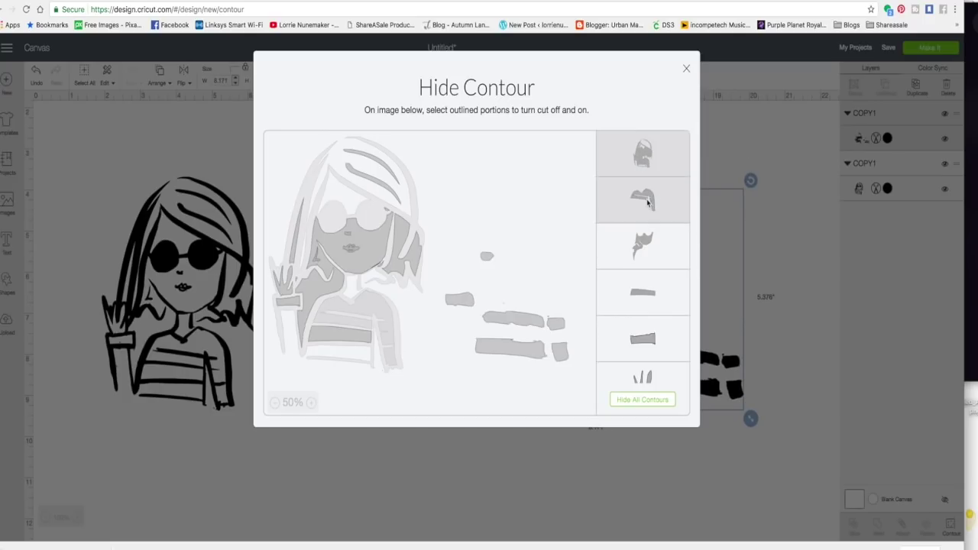
click(374, 247)
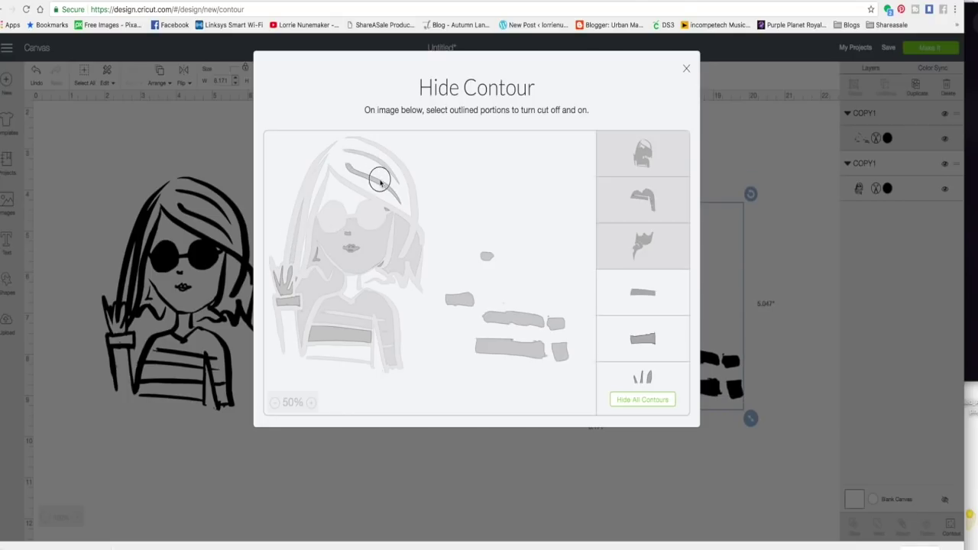
Hide the shirt outline, hand, cheek and hair-strand contours, then move the copy right and down
click(362, 344)
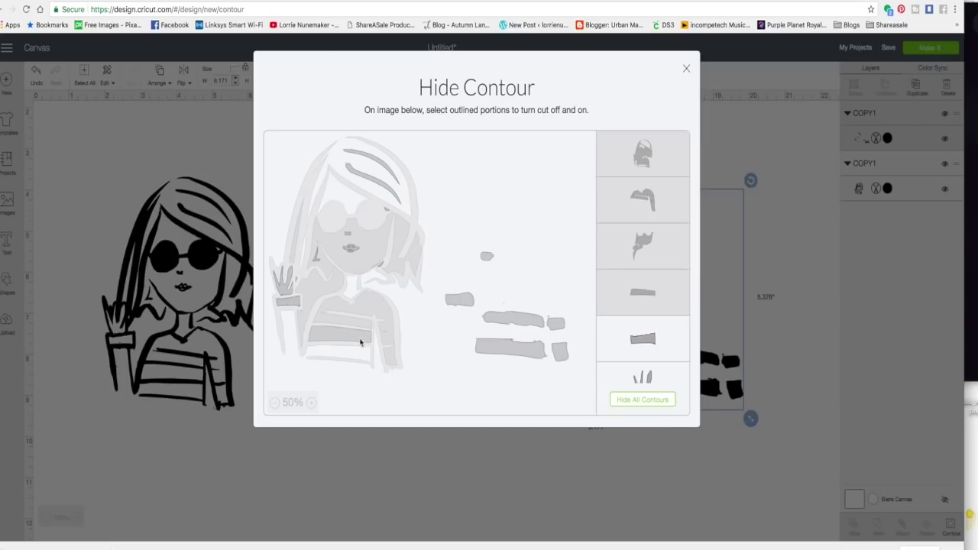
click(286, 294)
click(287, 289)
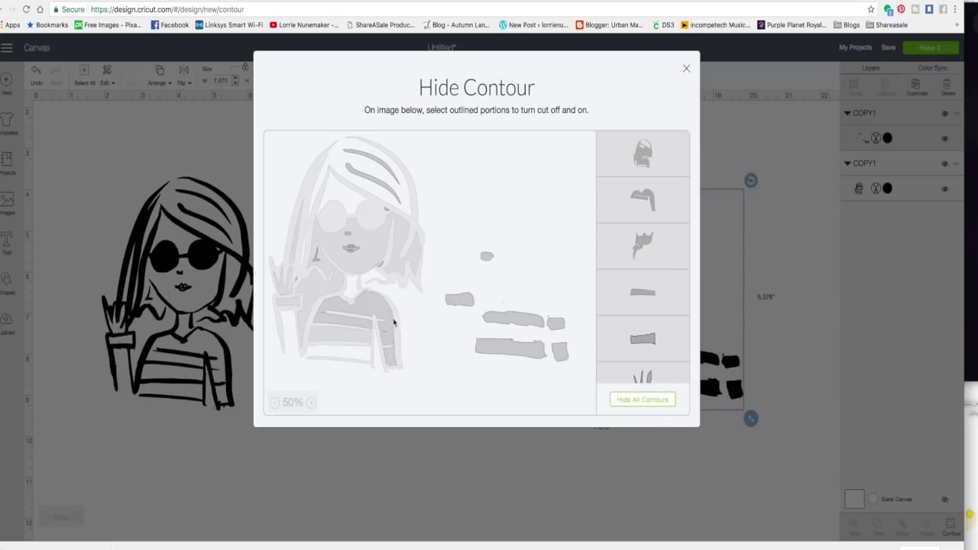
click(381, 264)
click(312, 253)
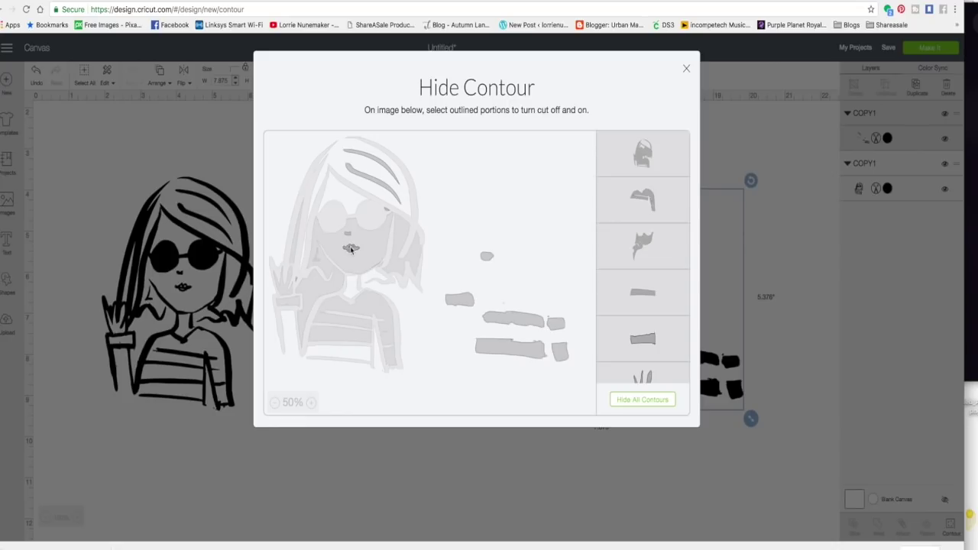
click(386, 208)
click(383, 181)
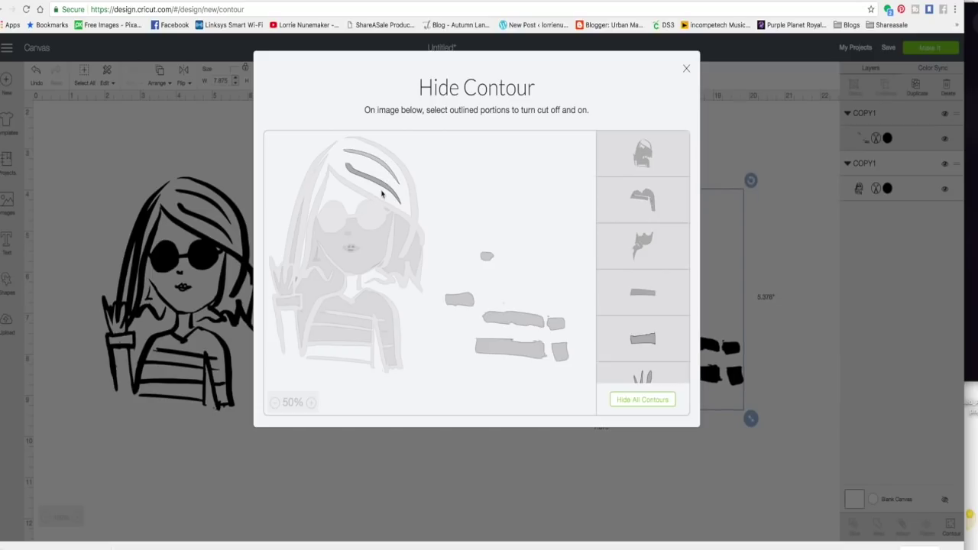
click(385, 192)
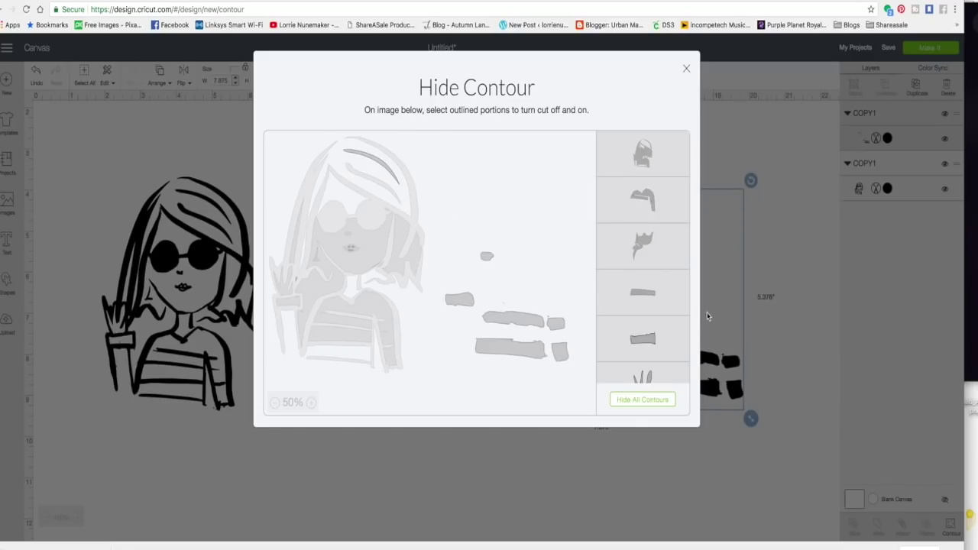
click(687, 69)
drag(566, 216, 609, 230)
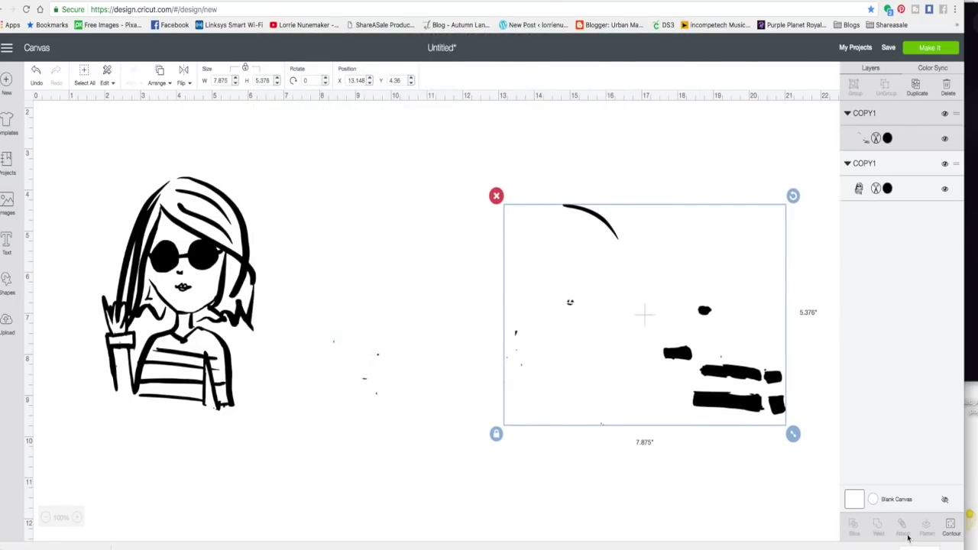
In Contour, hide the remaining hair strand and unhide the face-and-neck piece
click(949, 524)
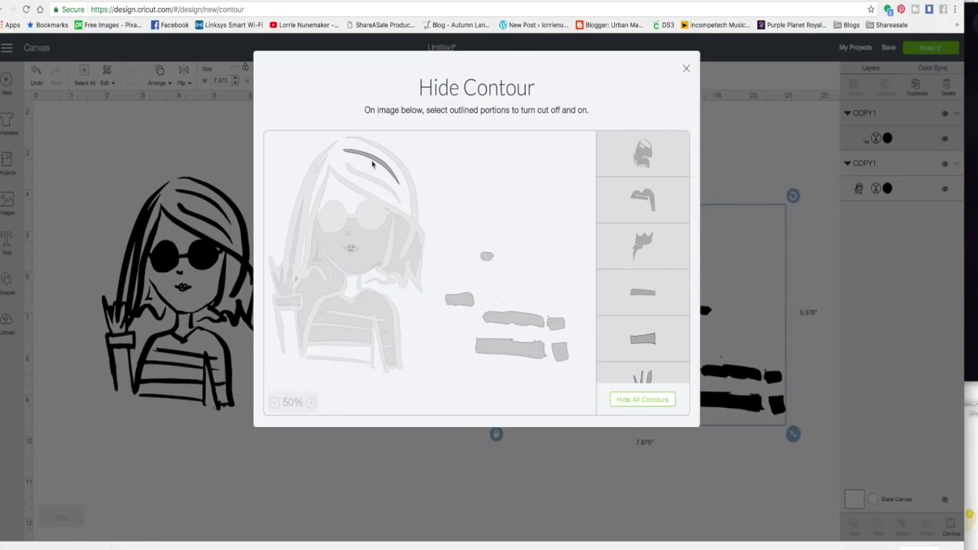
click(372, 163)
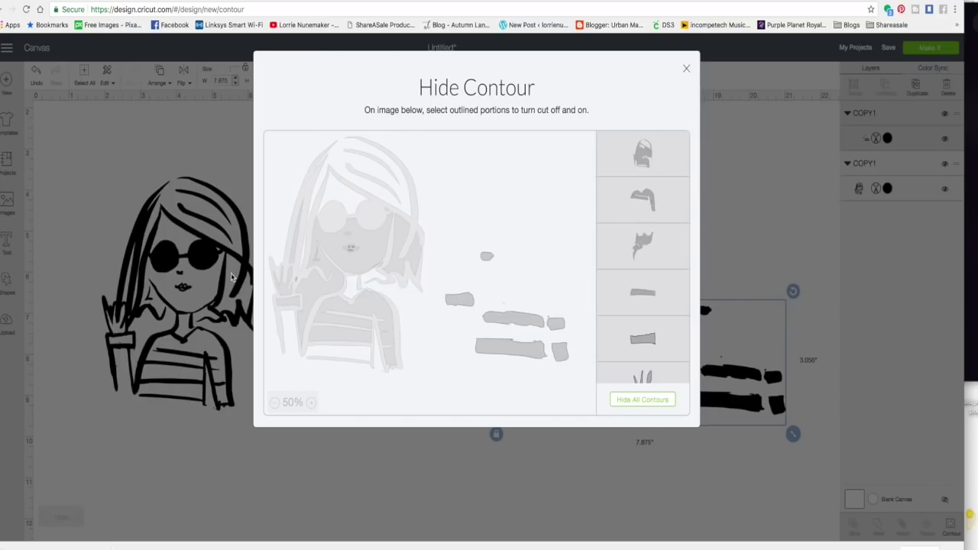
click(313, 296)
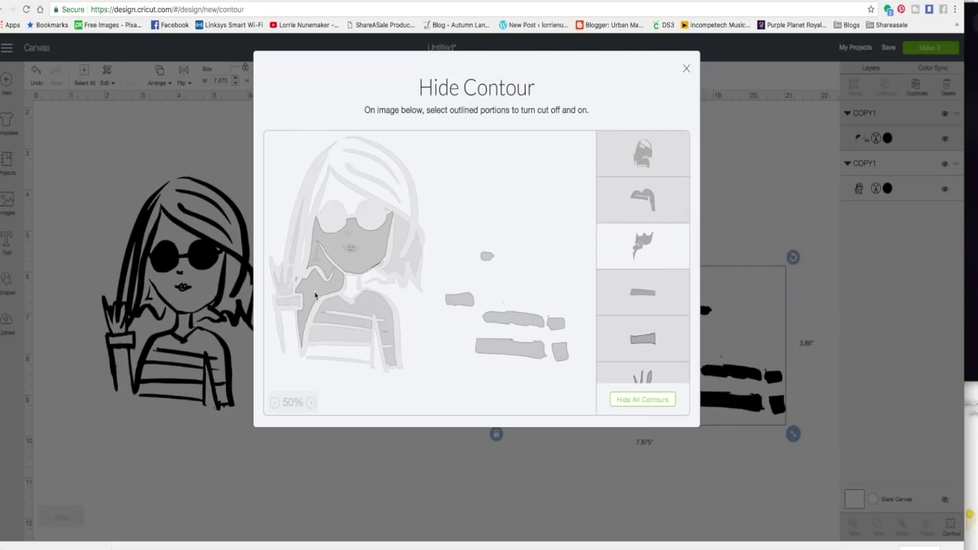
click(686, 68)
Position the contoured copy directly beneath the original girl drawing
drag(595, 310, 189, 432)
drag(235, 210, 217, 153)
drag(192, 420, 195, 390)
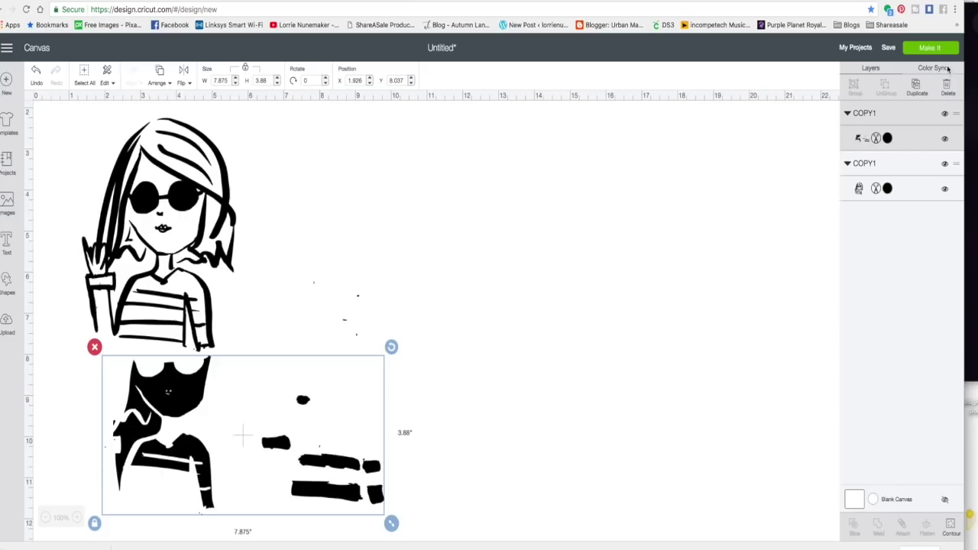
Hide the face-and-neck, shirt-body and mouth contours on the copy, then move it to the right
click(956, 528)
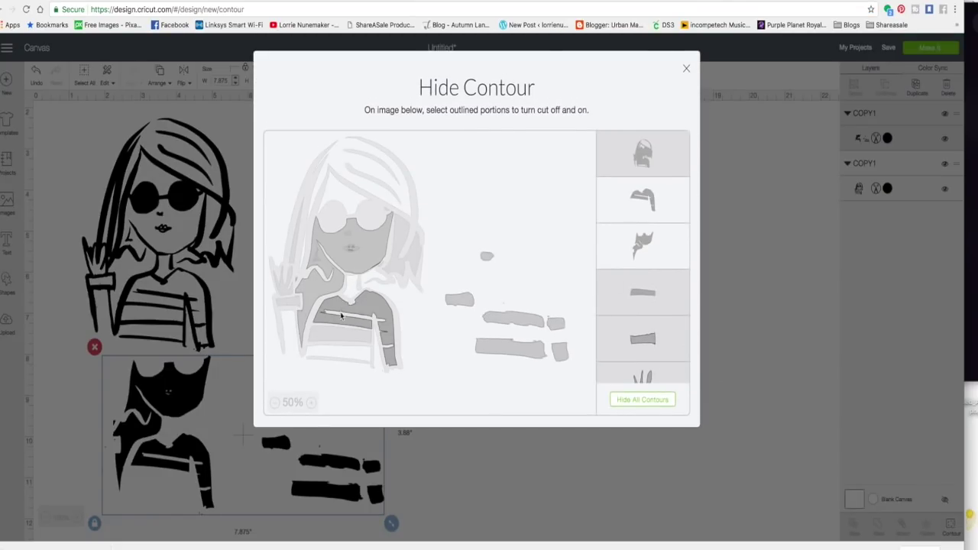
click(367, 247)
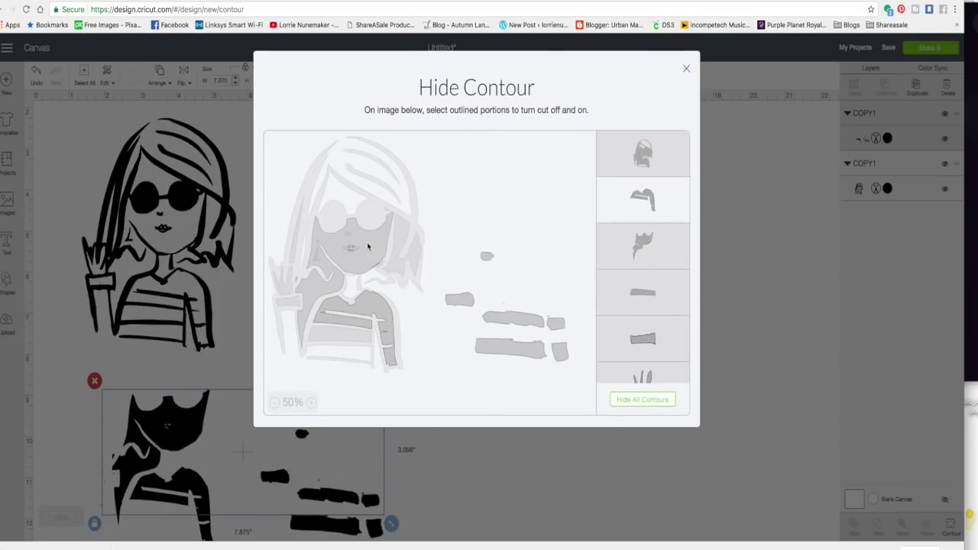
click(331, 277)
click(365, 316)
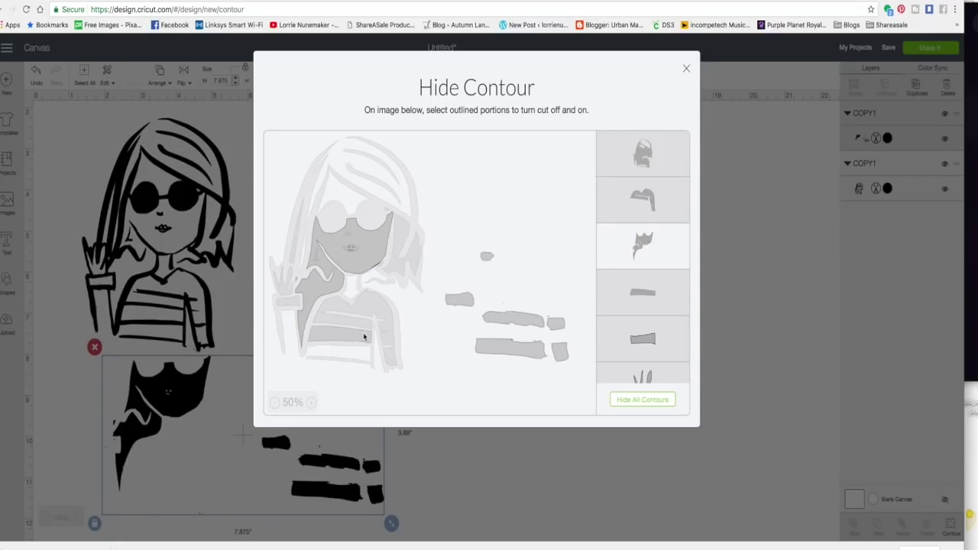
click(366, 337)
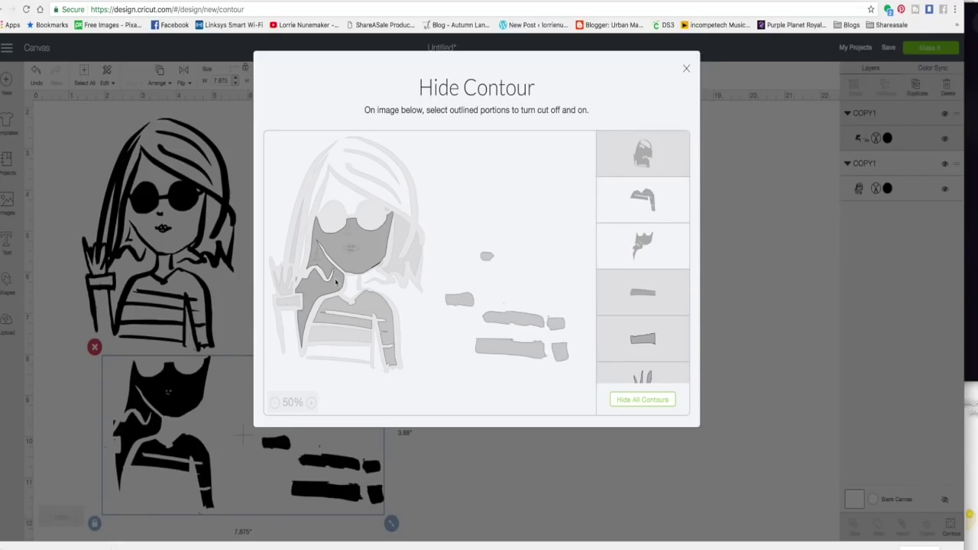
click(335, 281)
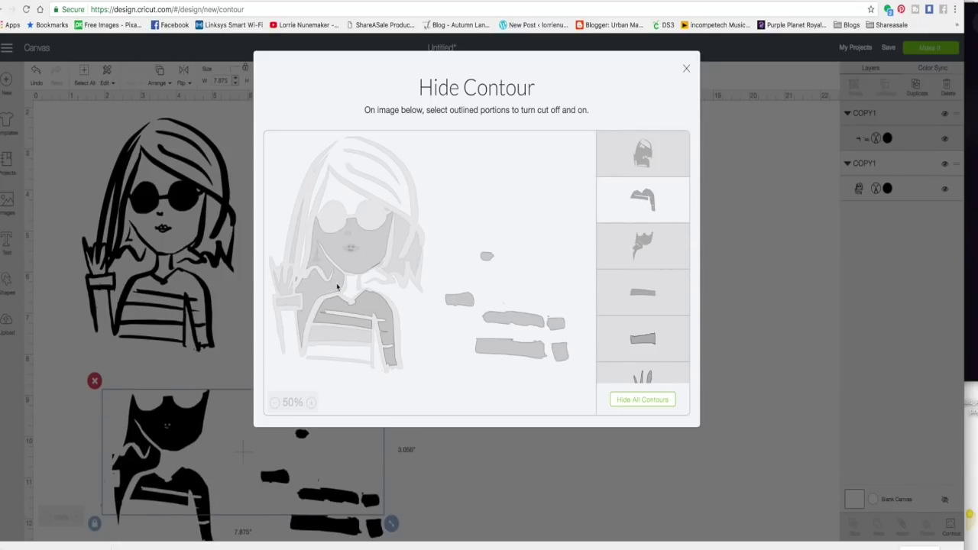
click(363, 319)
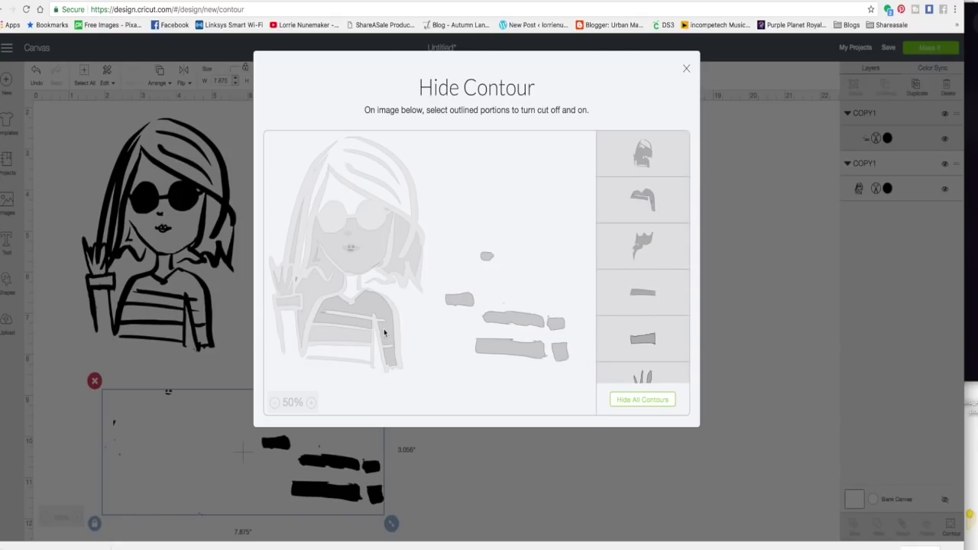
click(351, 251)
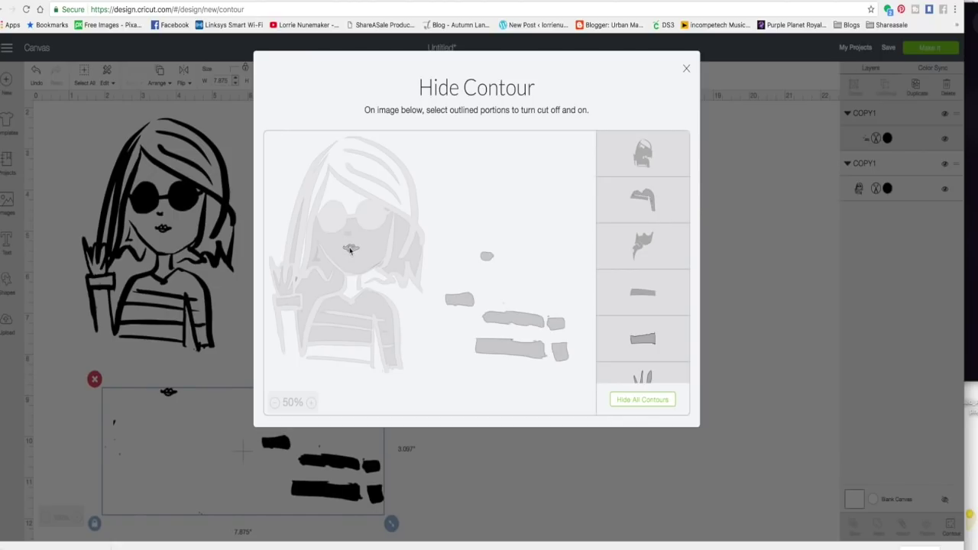
click(351, 251)
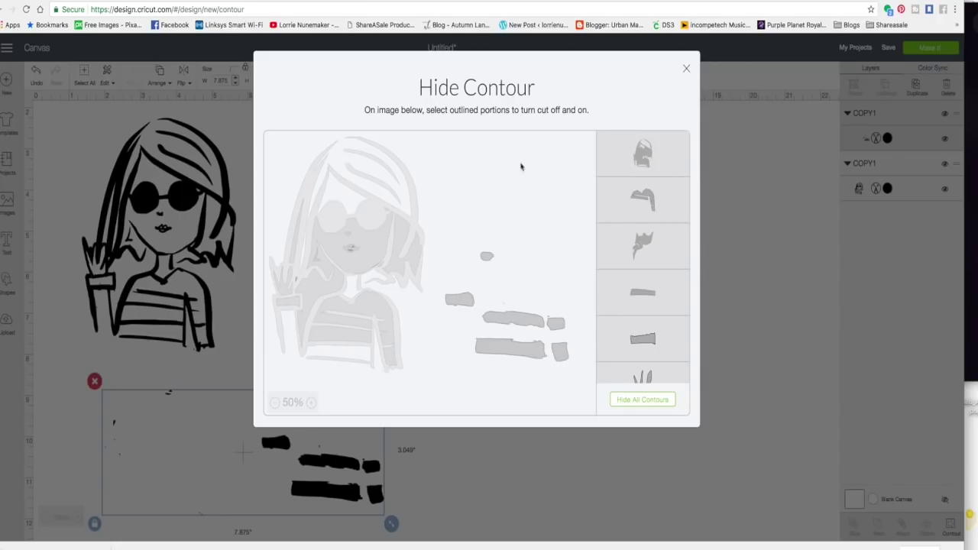
click(687, 70)
drag(348, 464, 680, 299)
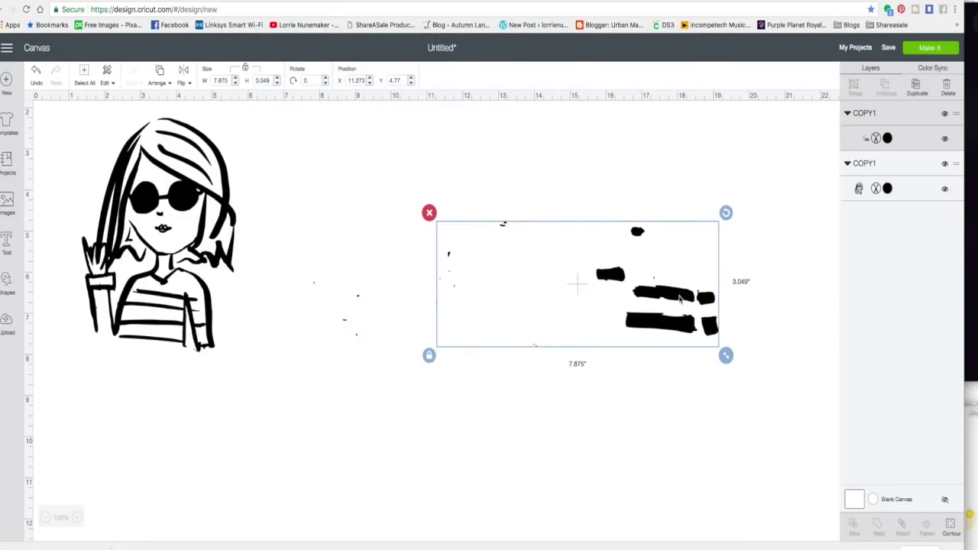
Duplicate the stripes image below and place a small Square over the copy's lips
click(916, 86)
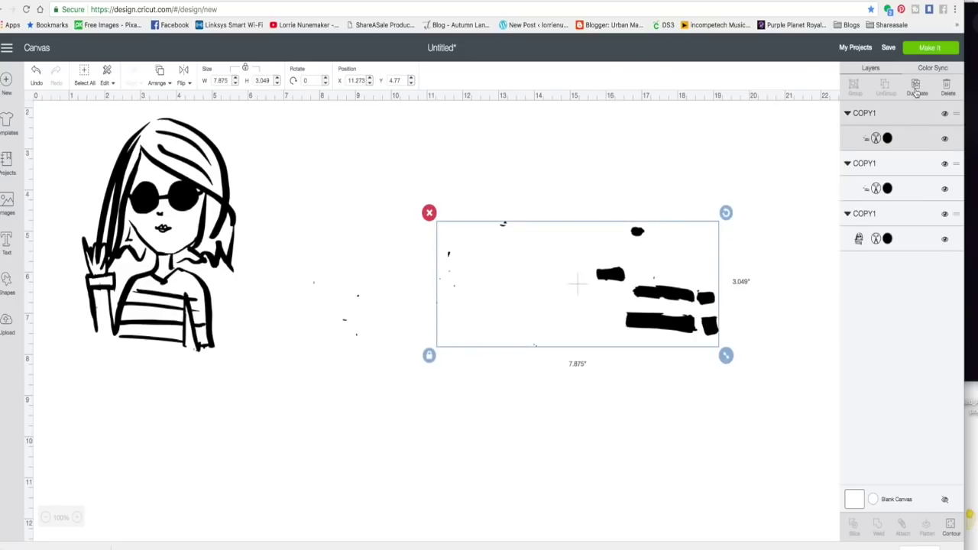
drag(680, 285, 515, 425)
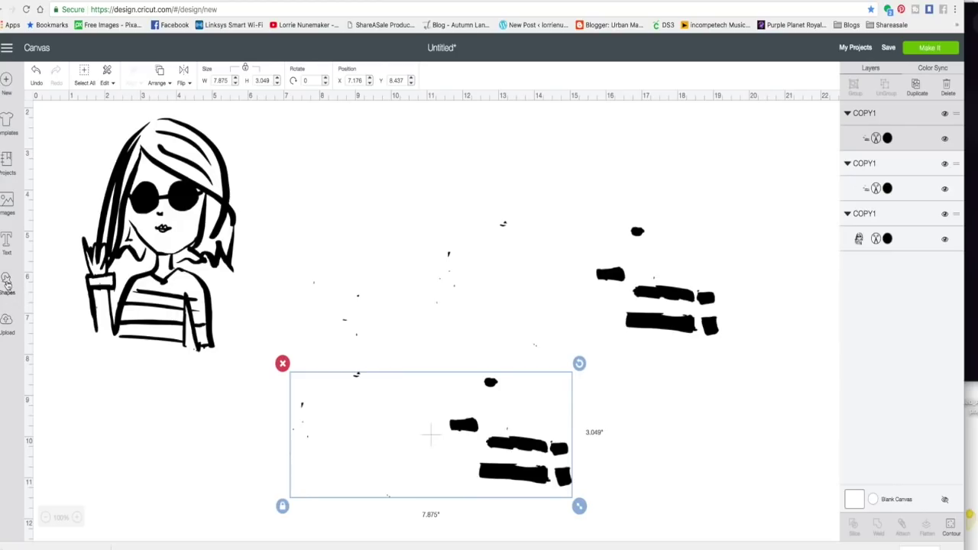
click(7, 276)
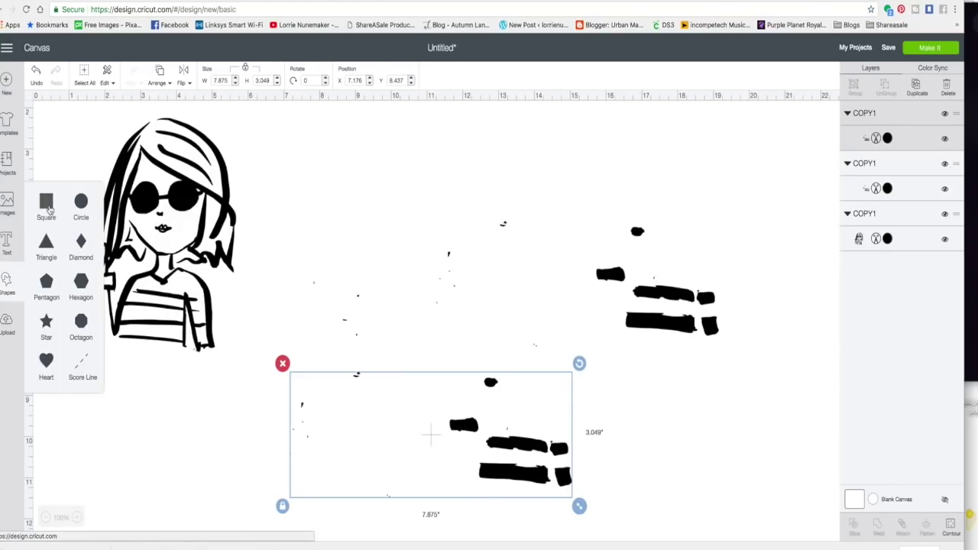
click(586, 379)
click(46, 201)
drag(149, 171, 433, 313)
drag(406, 276, 489, 380)
Select the lower copy together with the square and Slice them
click(451, 387)
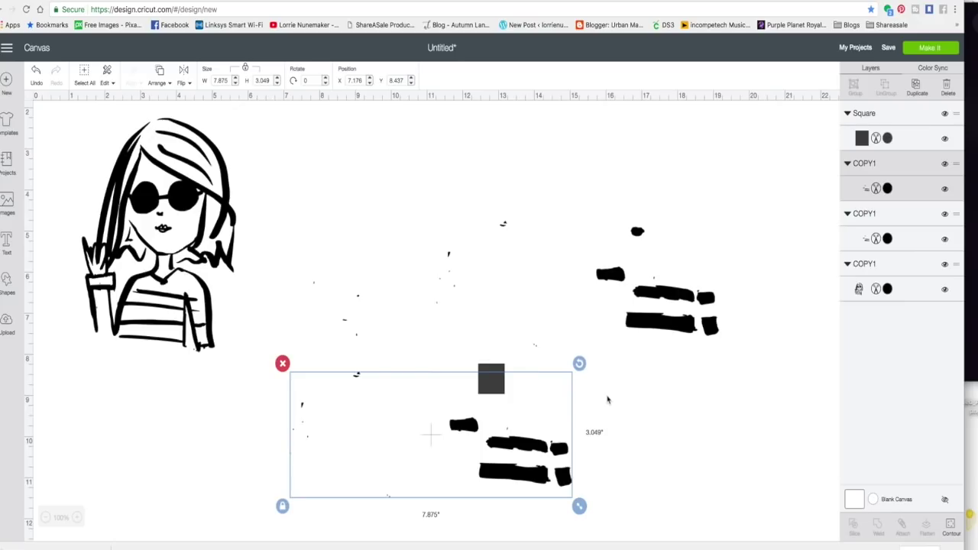
click(524, 337)
drag(618, 524, 486, 371)
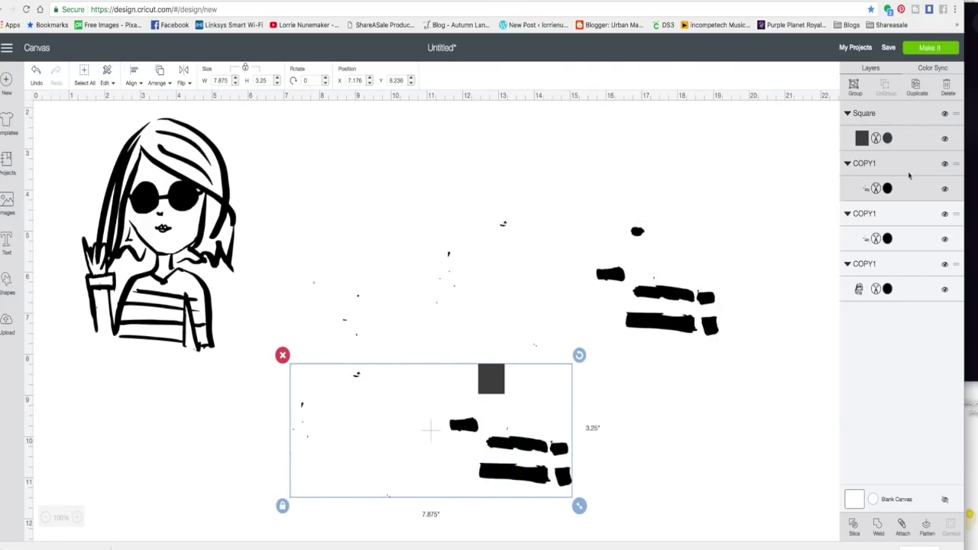
click(852, 528)
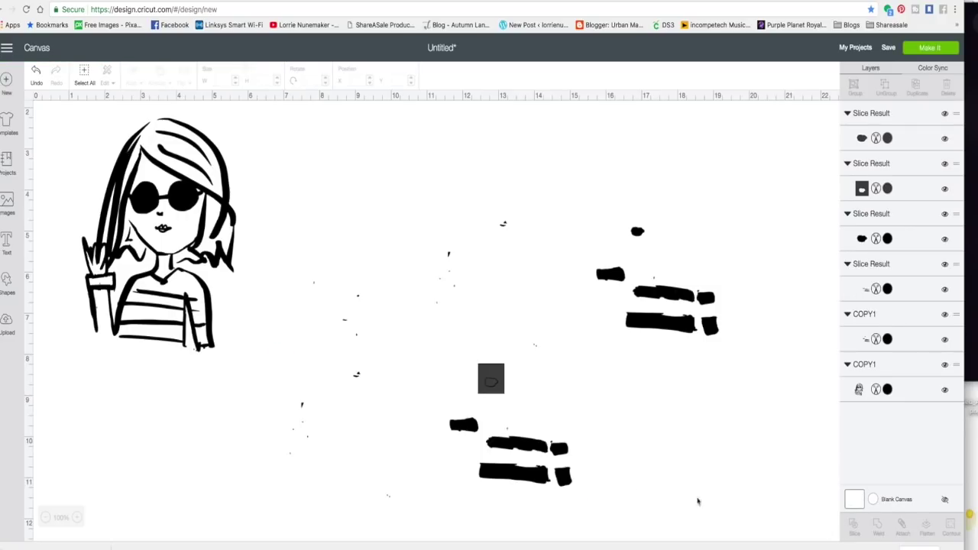
Pull the lips piece aside, delete the leftover square and blob, and move the stripes copy right
drag(499, 389, 635, 399)
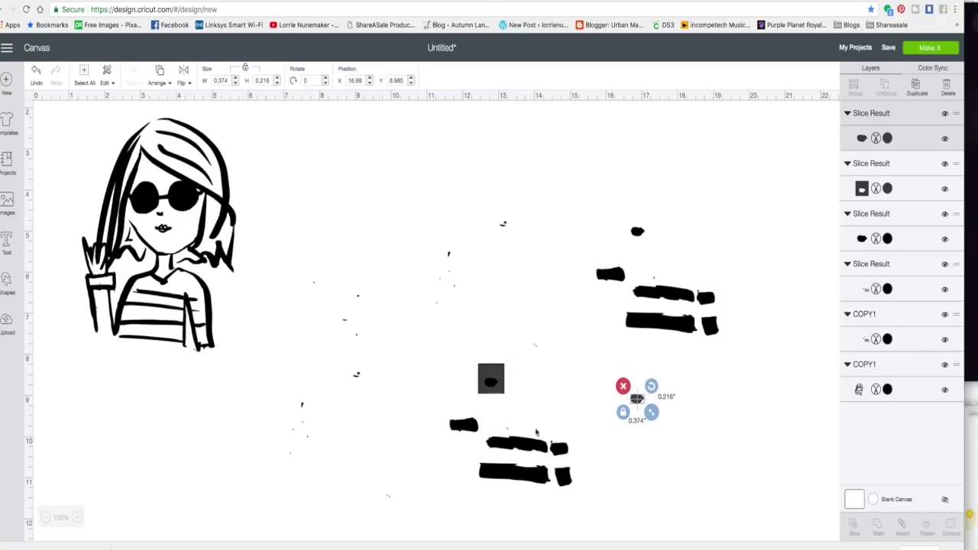
click(490, 385)
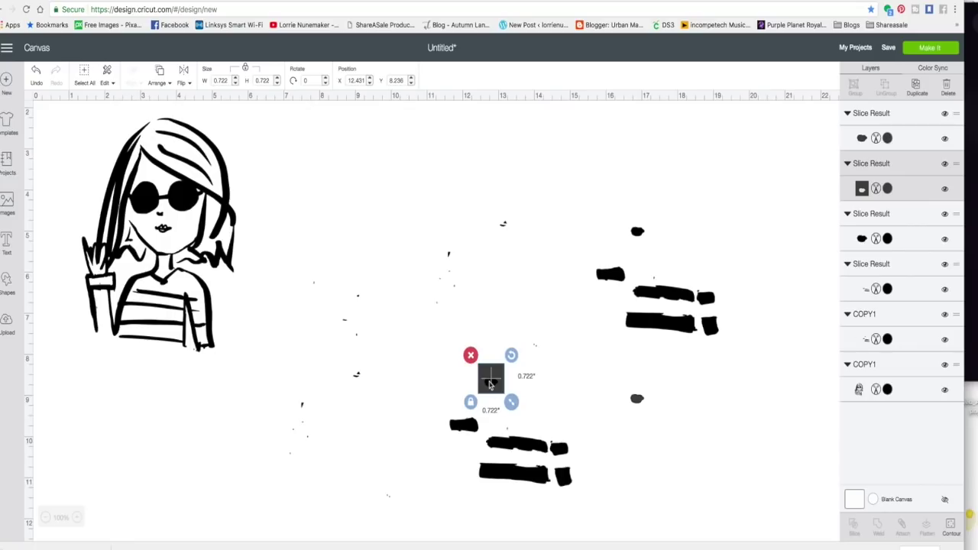
key(Delete)
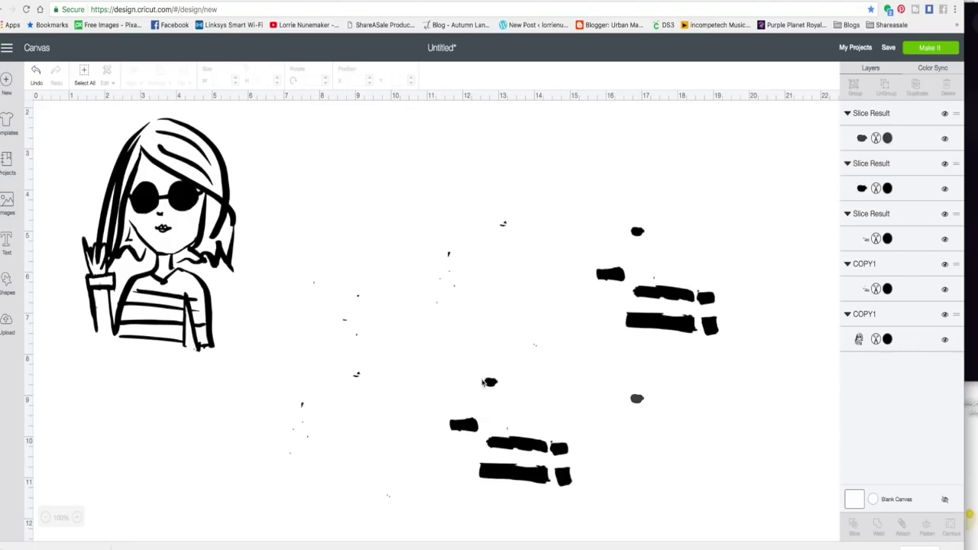
click(489, 383)
key(Delete)
drag(489, 430, 557, 418)
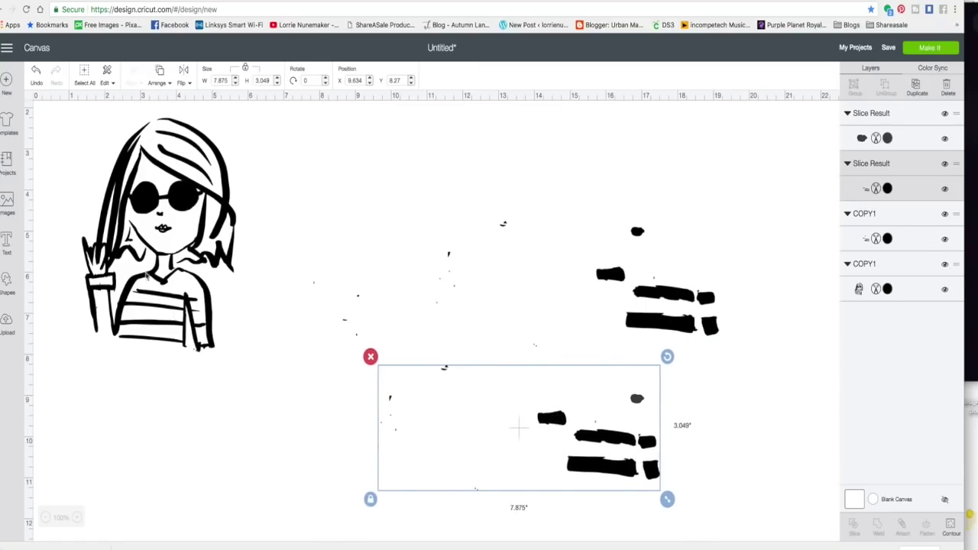
Add another Square onto the lower copy and Slice the two
click(8, 286)
click(52, 207)
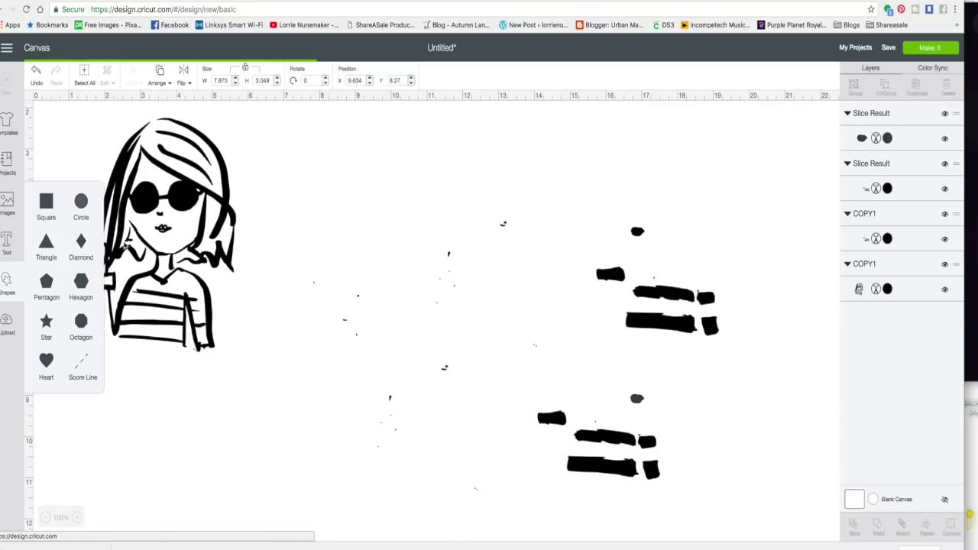
drag(188, 182, 489, 451)
drag(723, 440, 418, 450)
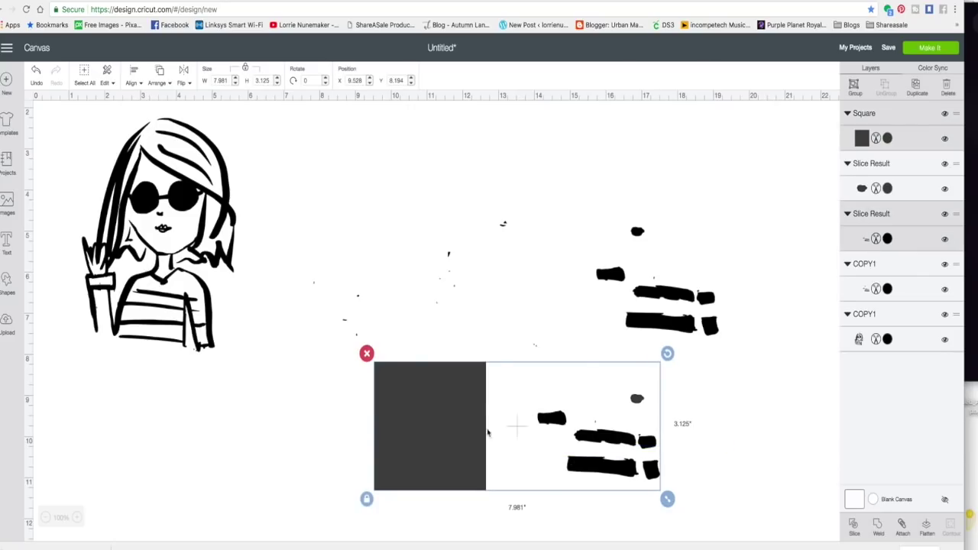
click(856, 524)
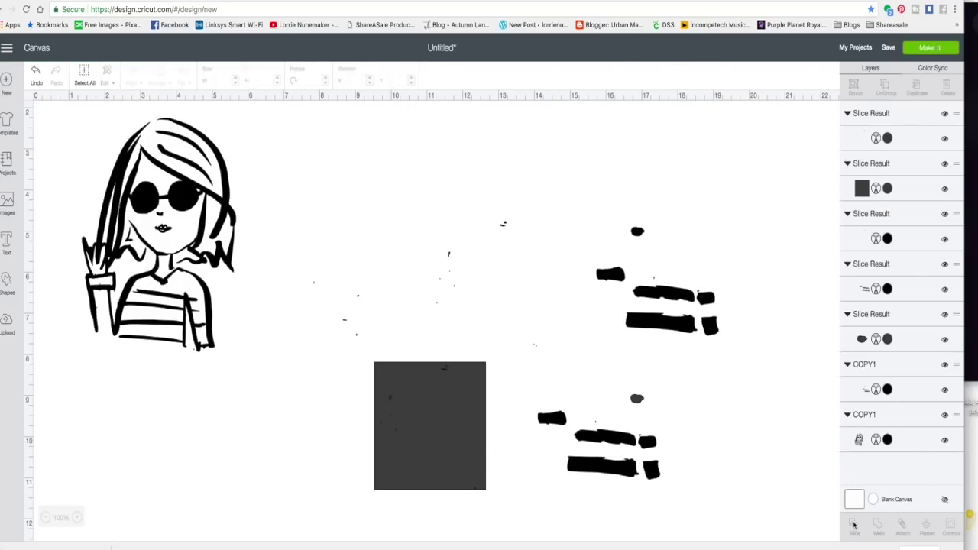
Delete the leftover grey square and move the stripes and lips pieces mid-canvas
drag(600, 450, 743, 476)
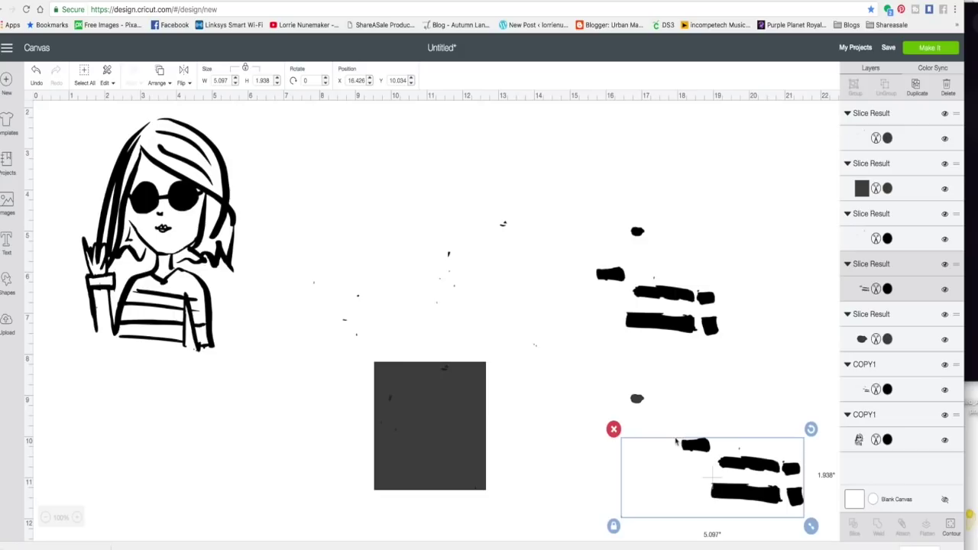
click(389, 422)
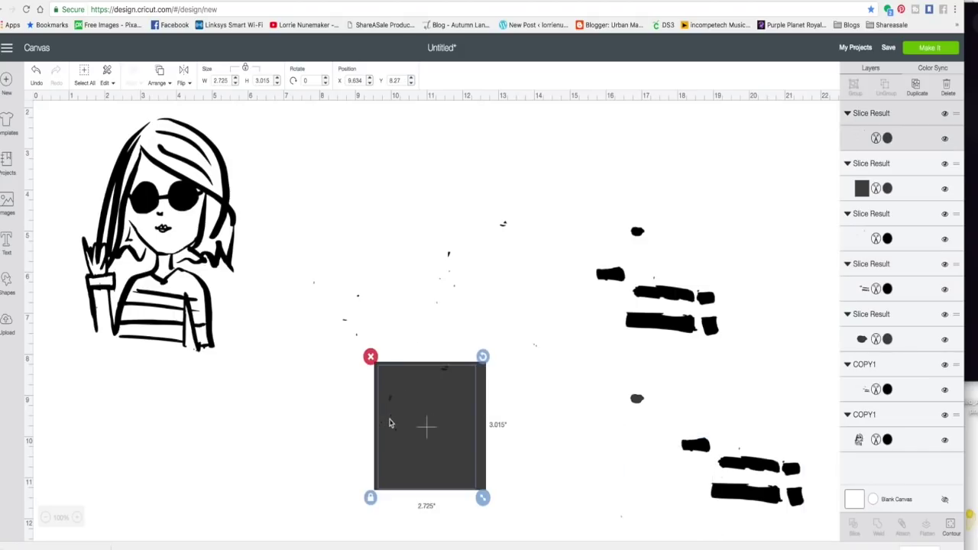
key(Delete)
drag(661, 294, 582, 268)
drag(600, 320, 535, 287)
drag(637, 399, 445, 326)
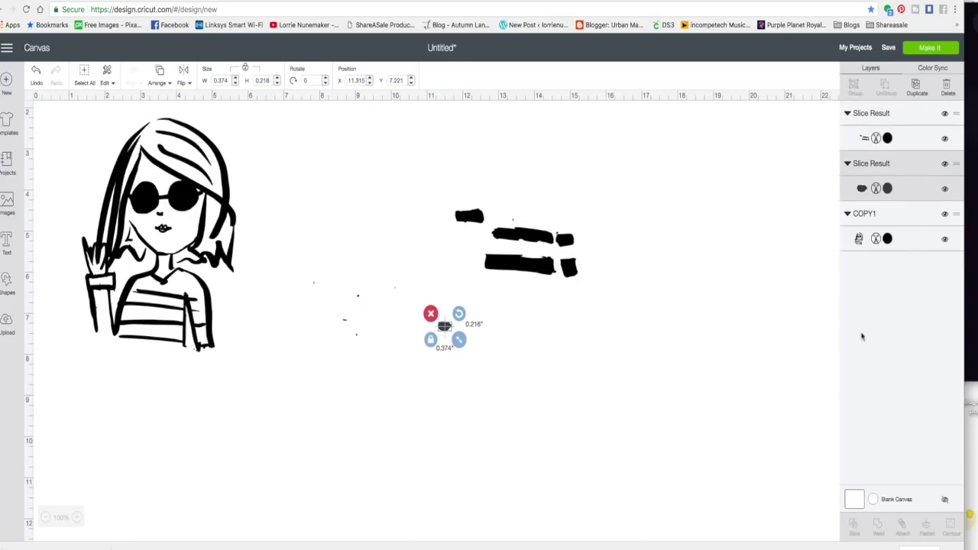
Recolour the lips and shirt-stripe slice results to Rose Pink
click(888, 189)
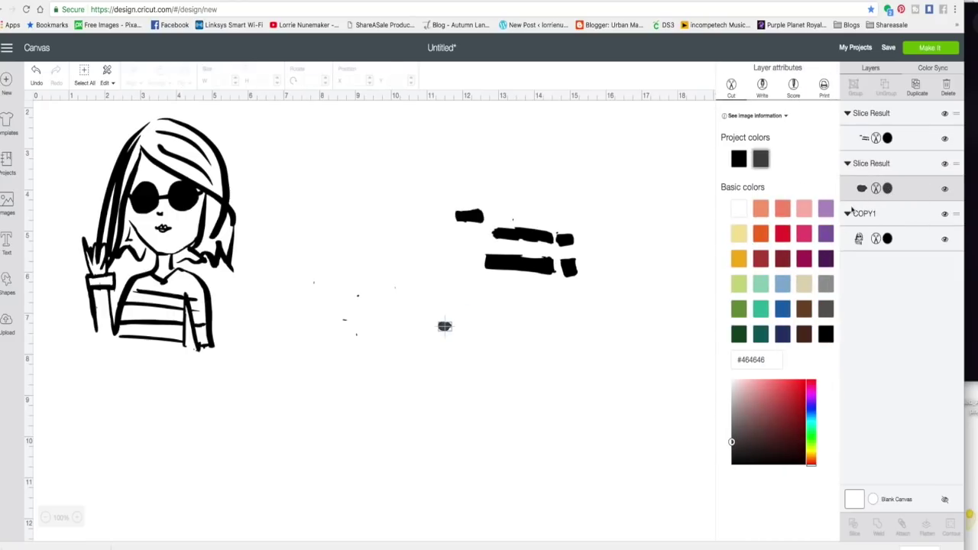
click(804, 236)
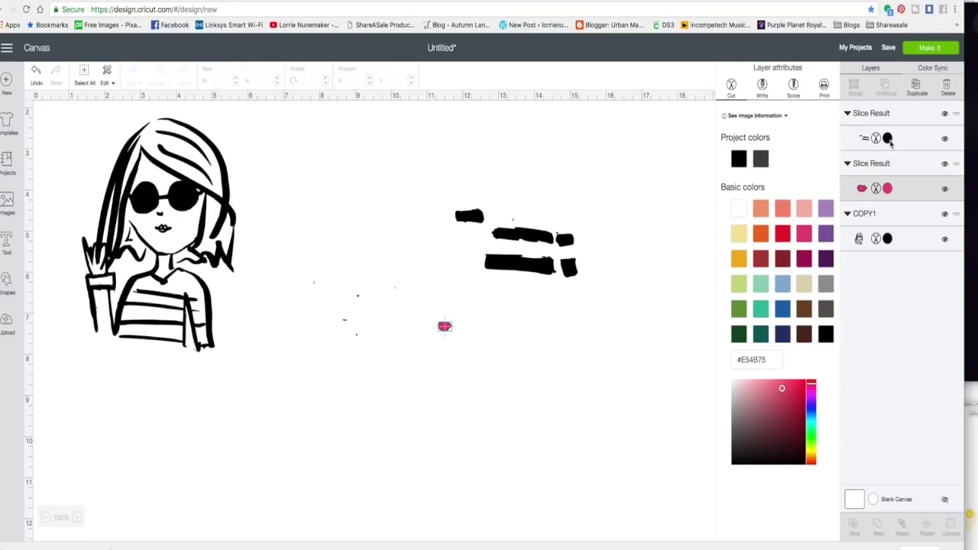
click(889, 140)
click(804, 233)
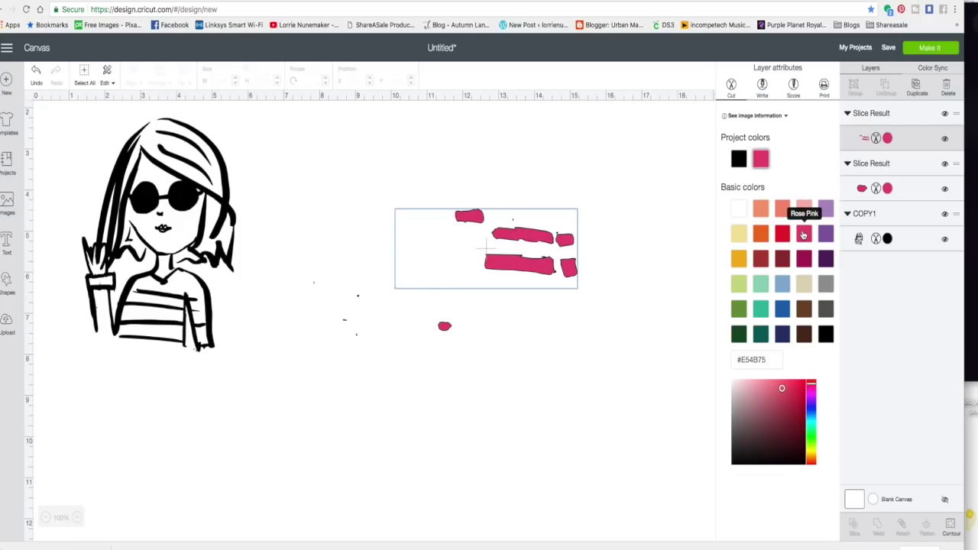
Place the pink stripes on the shirt and the lips on the face, moved to back
mouse_move(519, 271)
mouse_down()
mouse_move(235, 380)
mouse_move(160, 341)
mouse_move(168, 334)
mouse_up()
drag(447, 327, 165, 229)
right_click(165, 228)
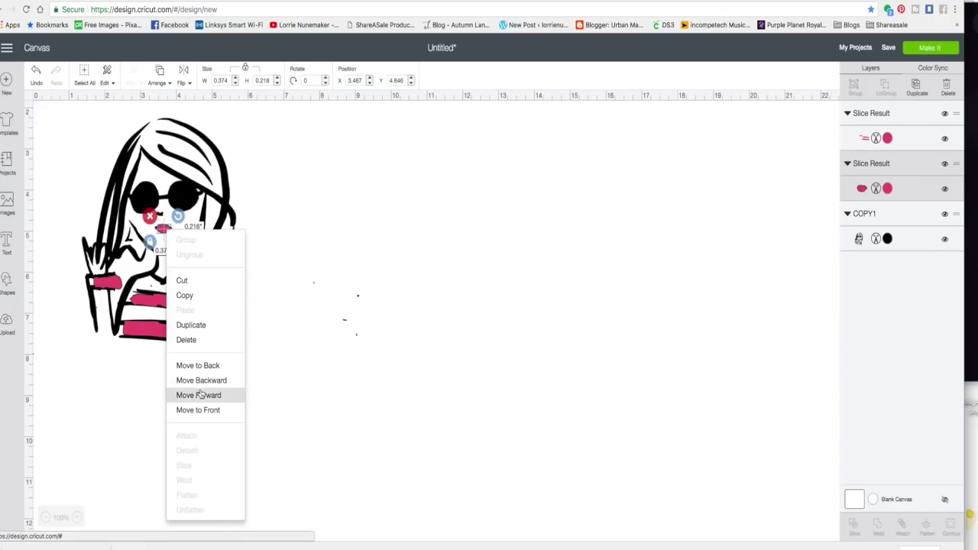
click(200, 365)
click(353, 348)
click(353, 348)
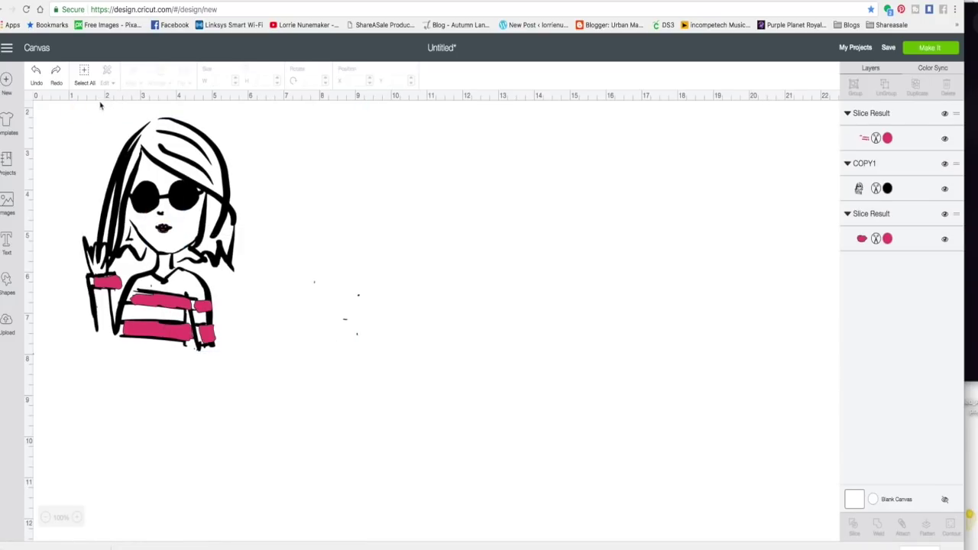
Select all and scale the whole girl design up larger
click(84, 72)
drag(367, 365, 521, 475)
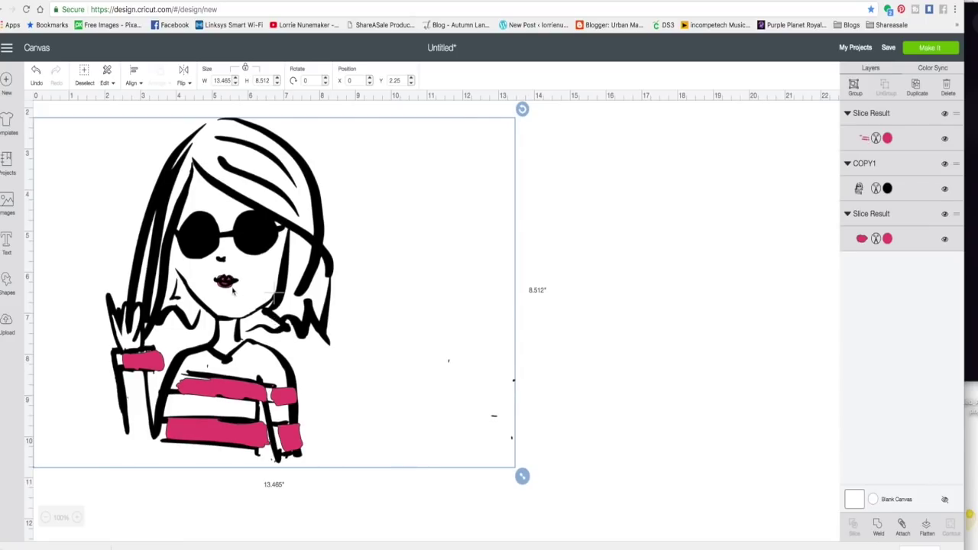
drag(228, 281, 229, 282)
click(598, 382)
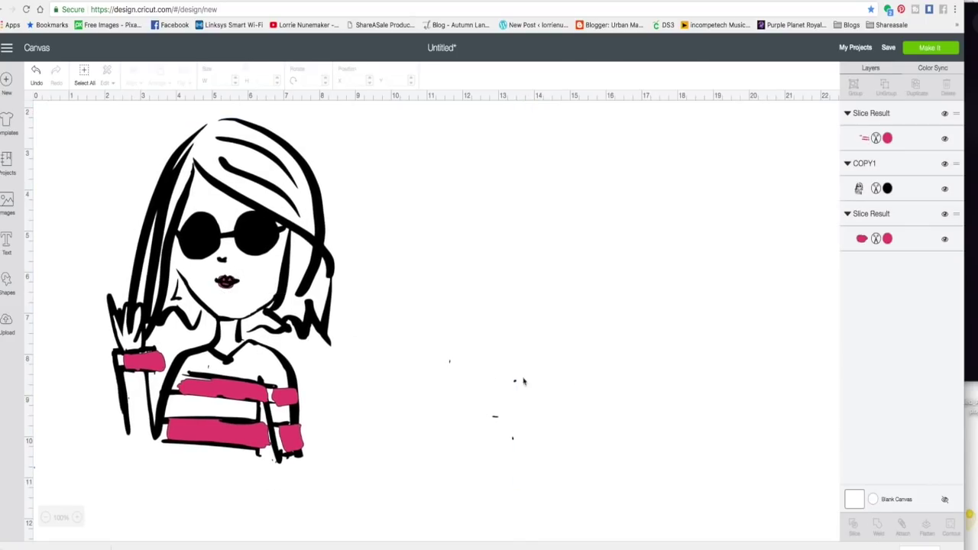
Nudge the pink stripes into position on the shirt, then send the design to Make It
click(246, 398)
drag(248, 398, 247, 396)
drag(224, 283, 224, 285)
click(579, 281)
drag(221, 398, 225, 397)
click(466, 406)
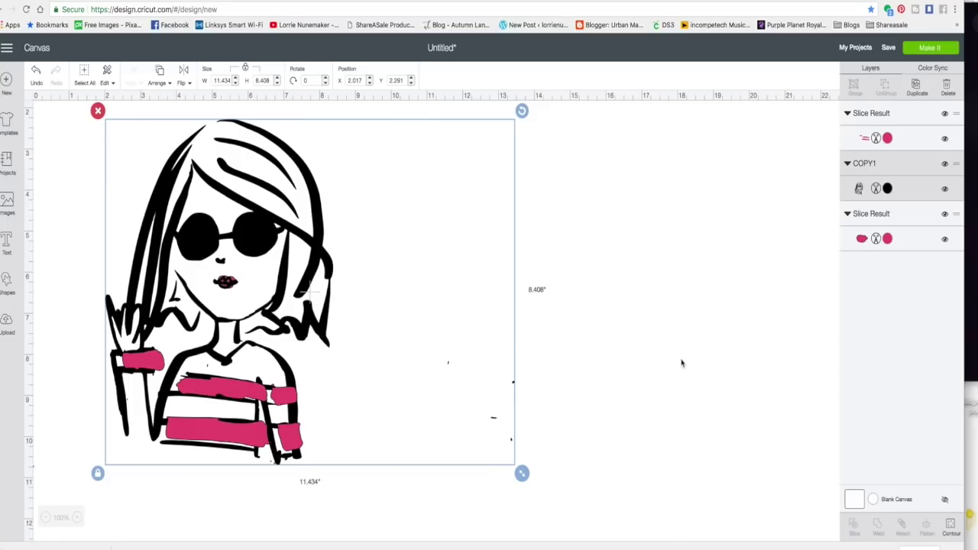
click(918, 50)
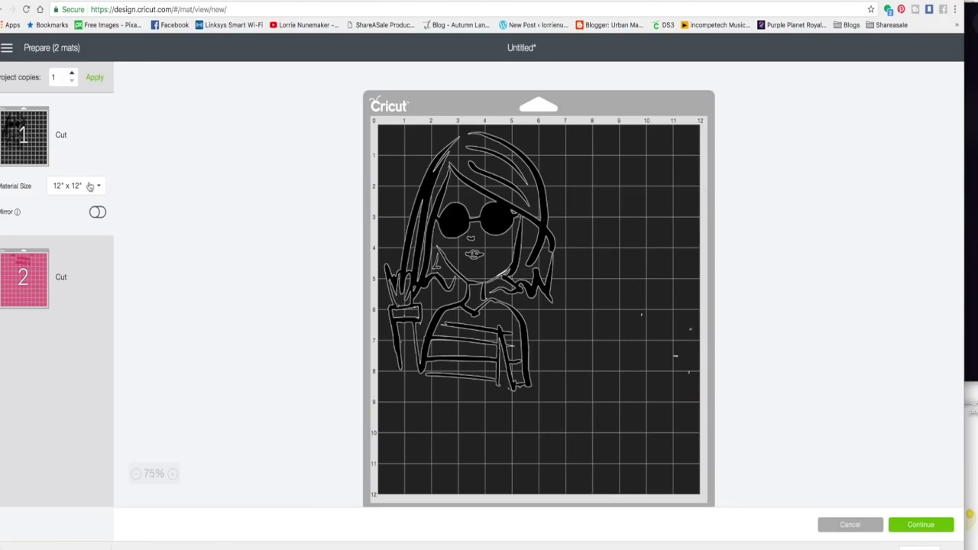
Turn on Mirror for the black drawing mat and the pink mat, then review both mats
click(97, 211)
click(99, 274)
click(97, 294)
click(107, 133)
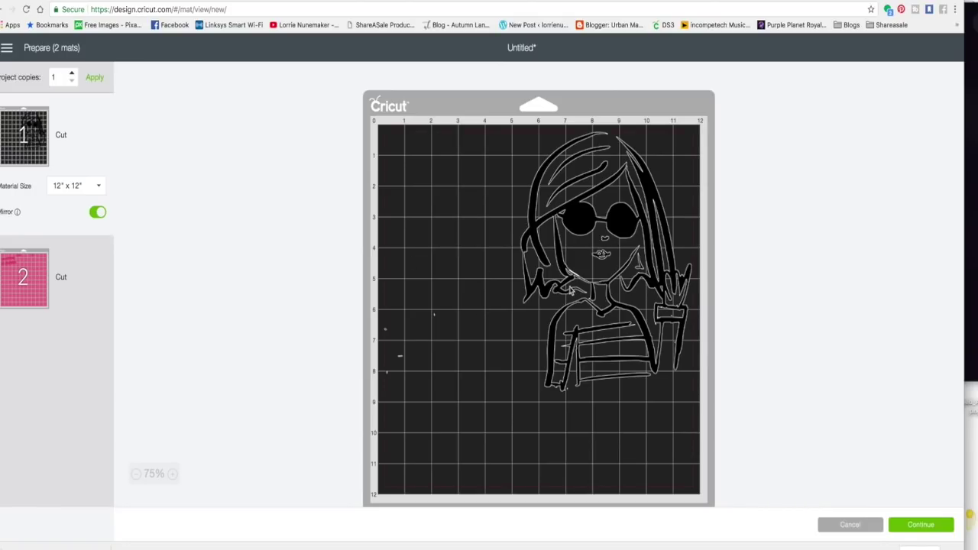
click(73, 264)
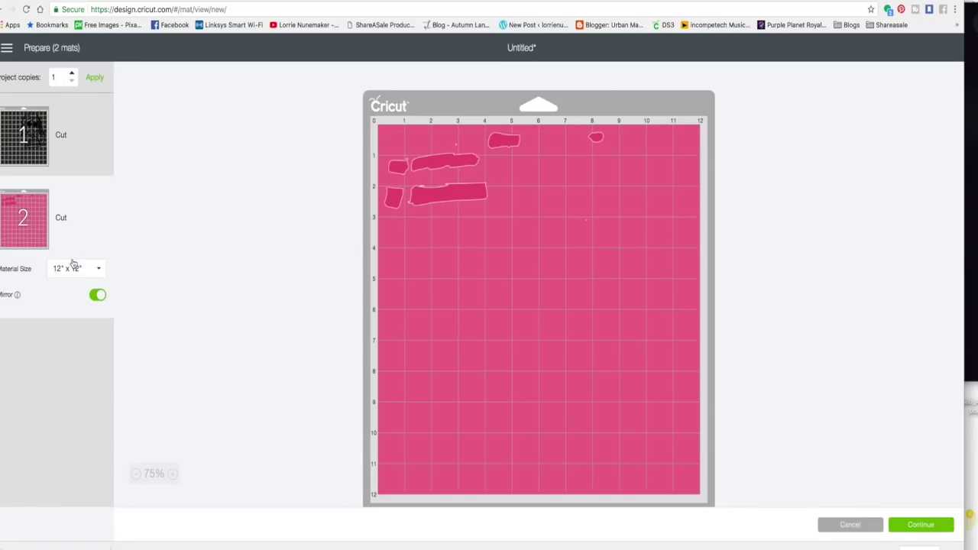